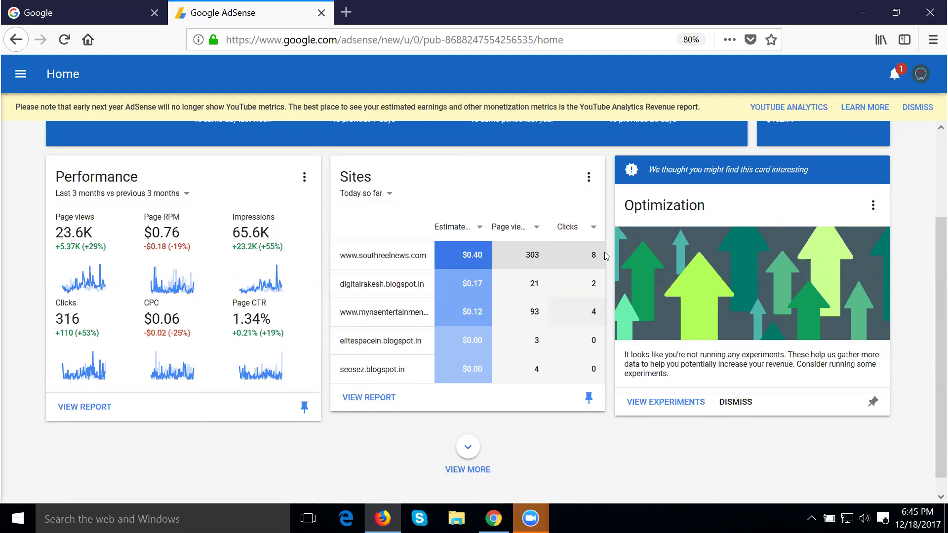
# Open a new browser tab and enter 'youtube' in its address bar.
pyautogui.click(348, 18)
pyautogui.write('youtube')
# On the YouTube tab, switch to another account's channel and confirm it in 'Use YouTube as…'.
pyautogui.click(375, 16)
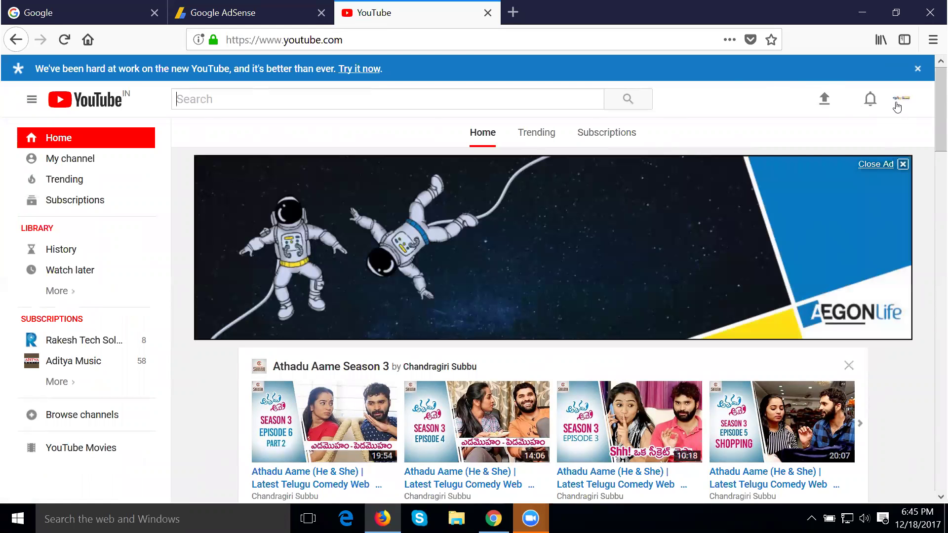
pyautogui.click(896, 106)
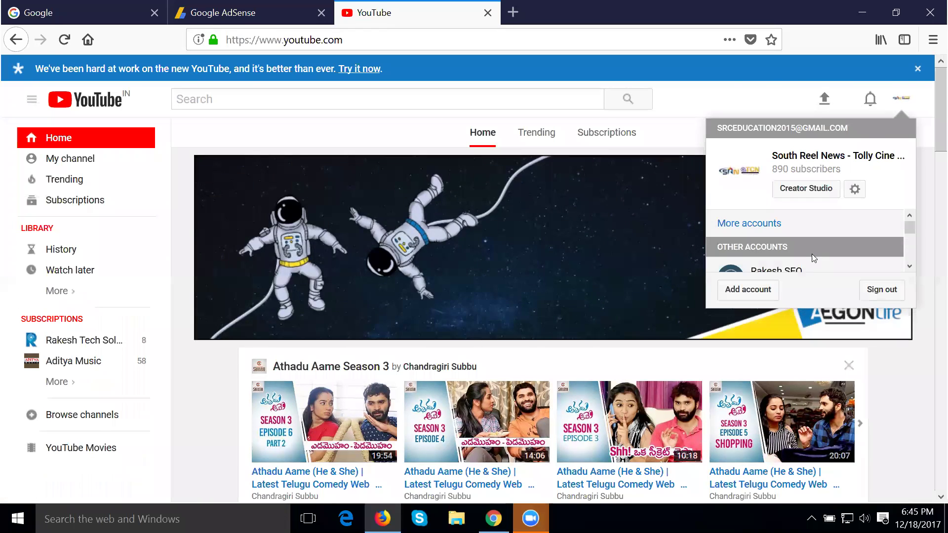
pyautogui.scroll(-2, 791, 236)
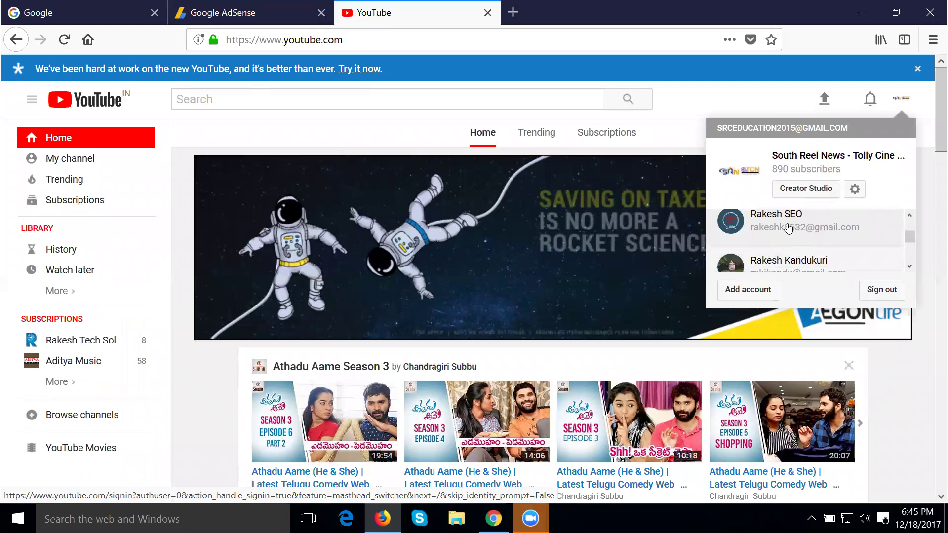
pyautogui.click(788, 228)
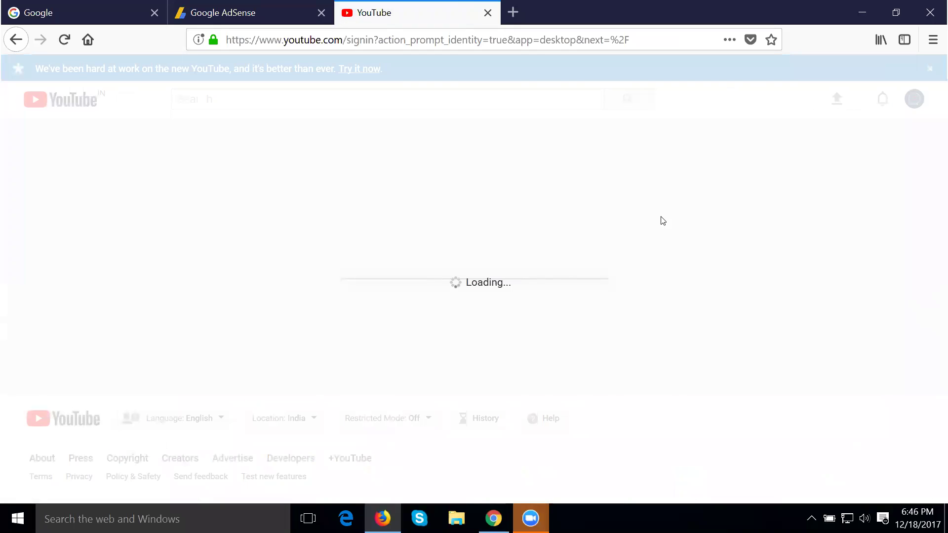
pyautogui.click(363, 190)
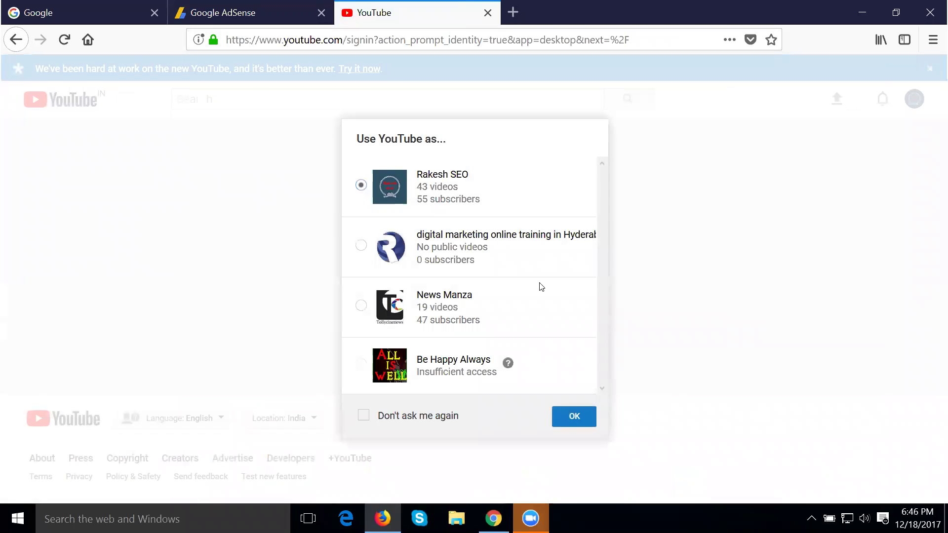
pyautogui.click(571, 419)
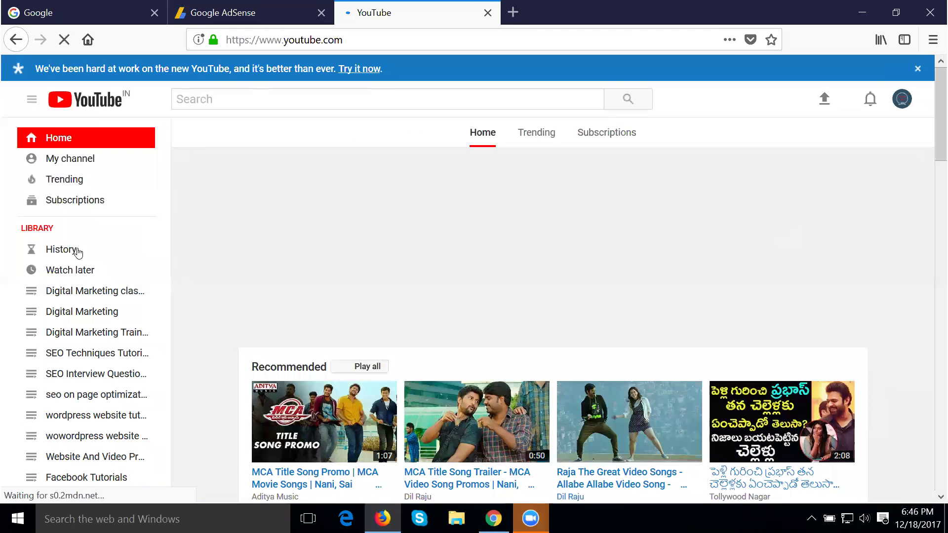
# Go to Video Manager's Monetization page and highlight the 10,000-view threshold (5,657 views so far).
pyautogui.click(80, 157)
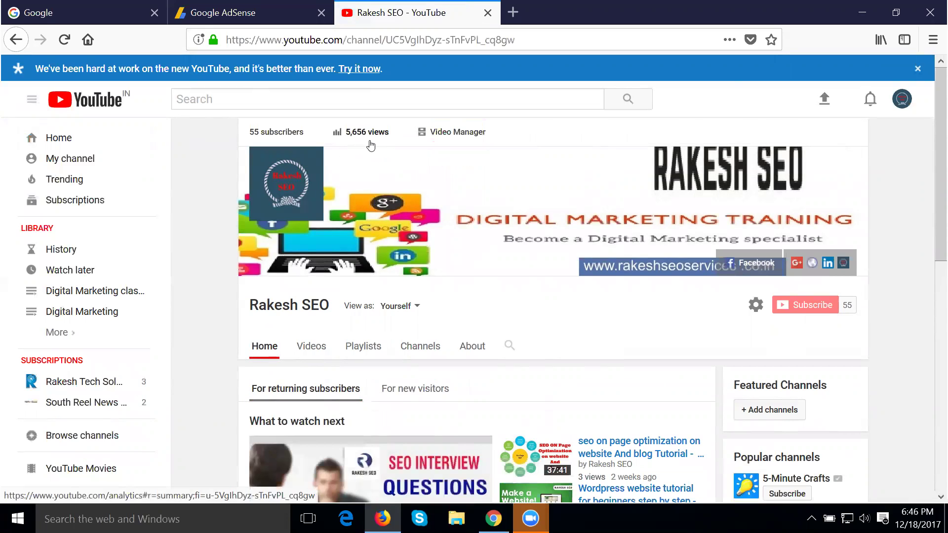
pyautogui.click(439, 136)
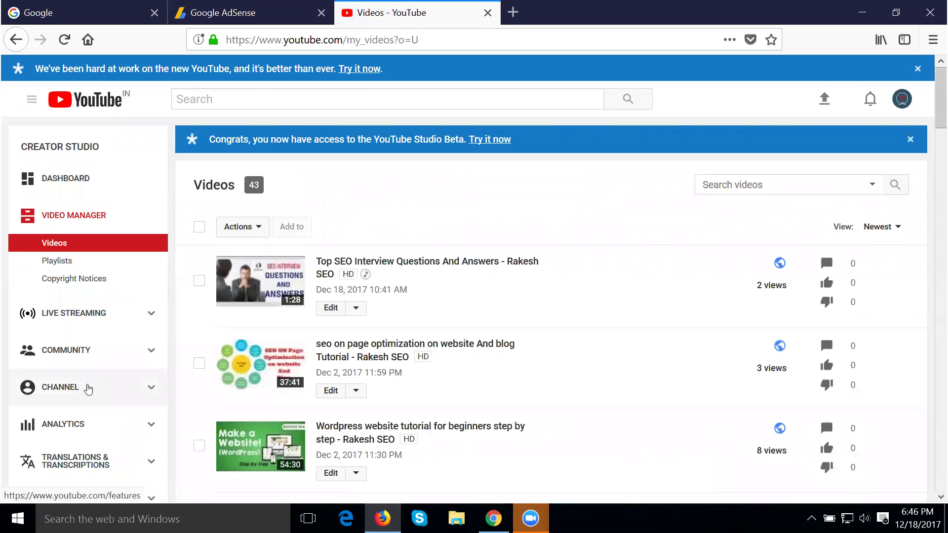
pyautogui.click(88, 389)
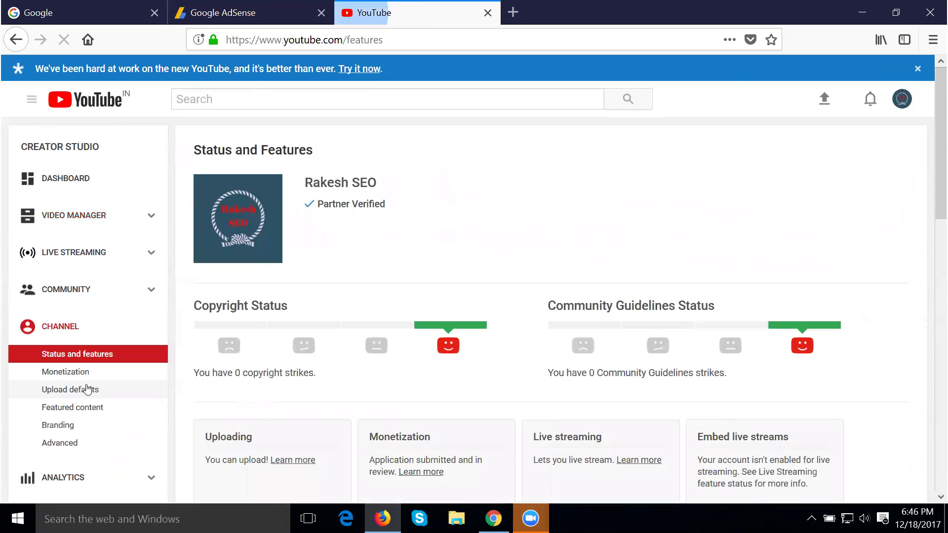
pyautogui.click(55, 376)
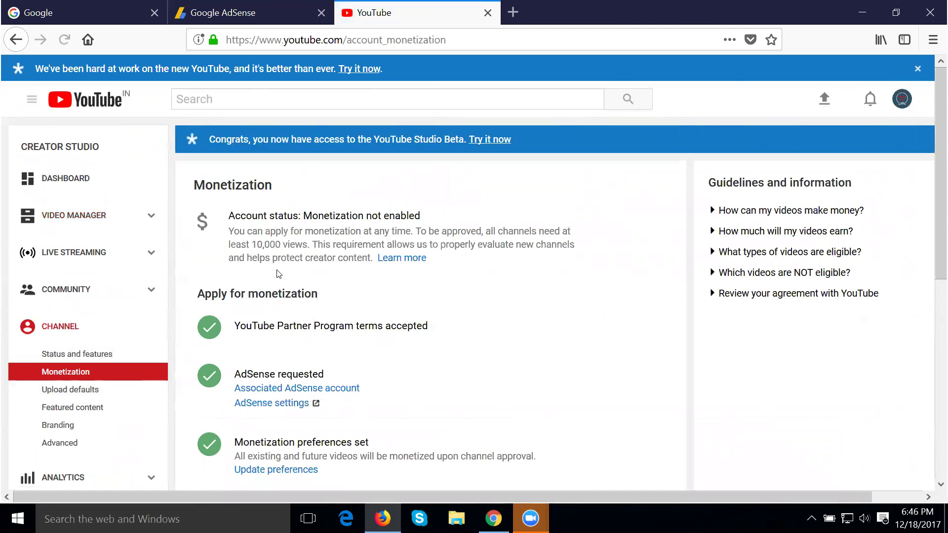
pyautogui.scroll(-5, 276, 275)
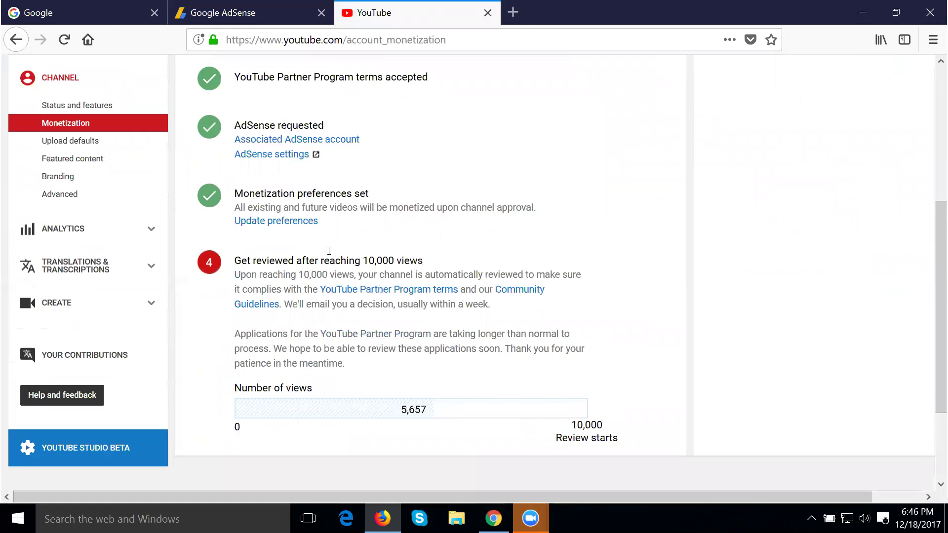
pyautogui.scroll(-3, 444, 262)
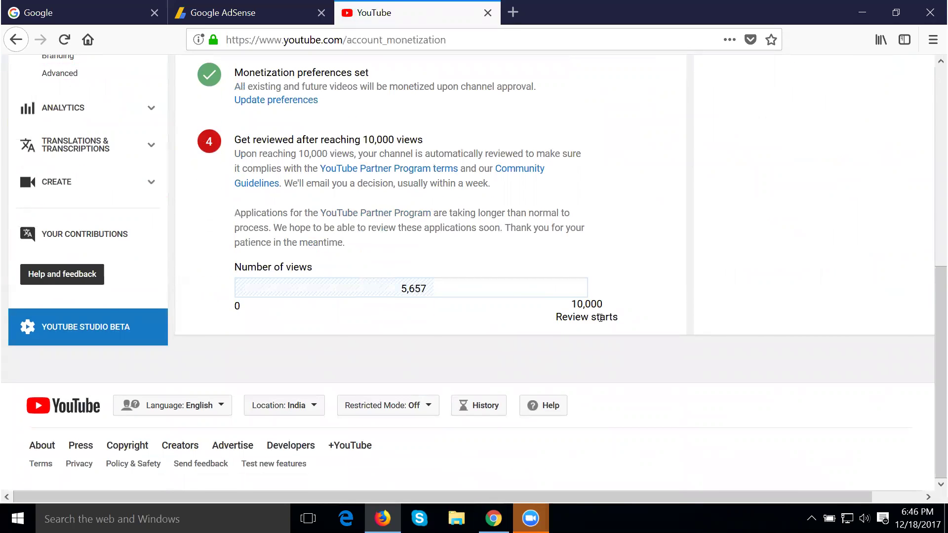
pyautogui.moveTo(572, 303); pyautogui.dragTo(612, 306)
# Return to the AdSense dashboard, then switch to the other Chrome window's New Tab page.
pyautogui.click(251, 18)
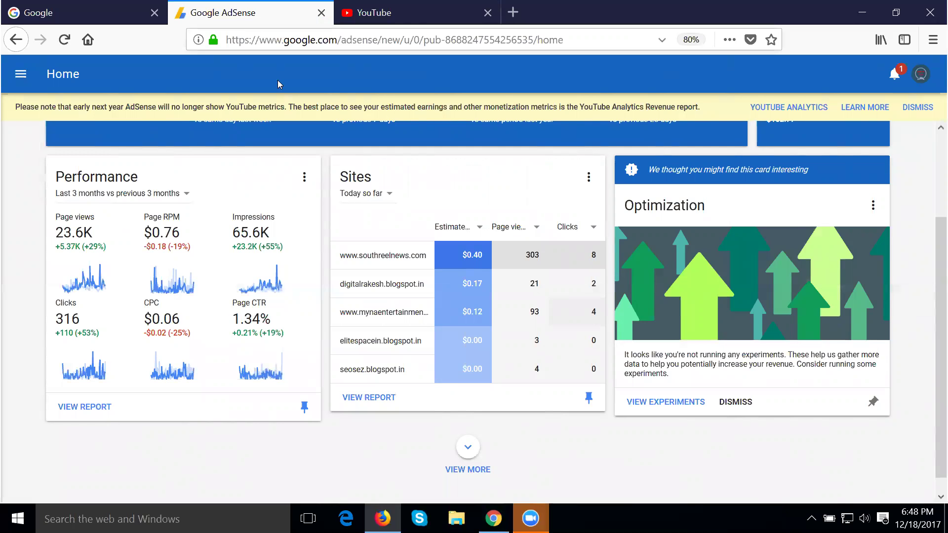
pyautogui.click(493, 518)
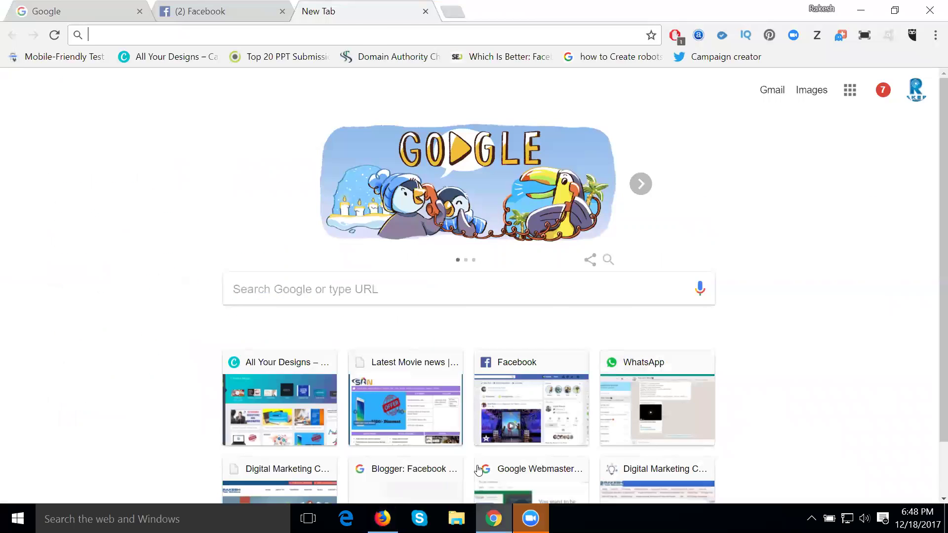
# Load southreelnews.com, pause AdBlock, and reload its home page with ads allowed.
pyautogui.click(366, 30)
pyautogui.write('south')
pyautogui.press('Return')
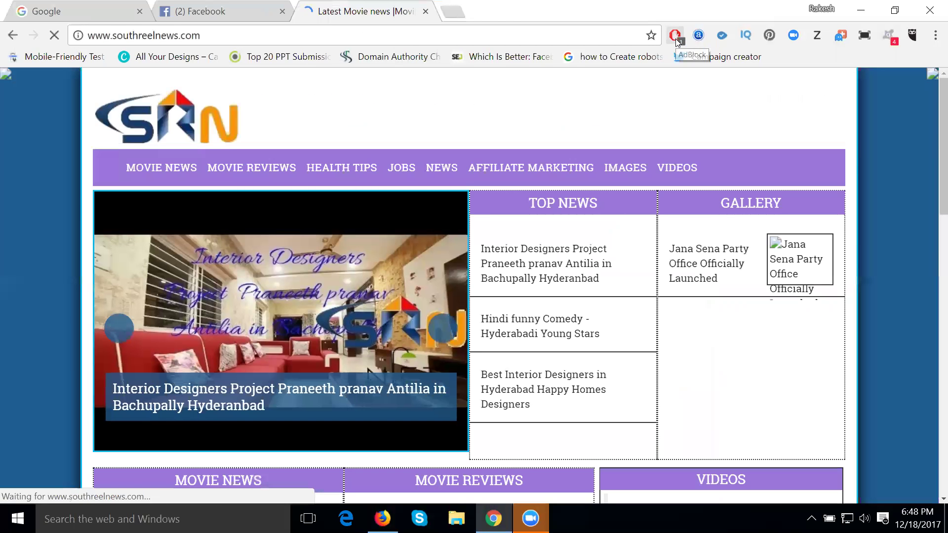
pyautogui.click(675, 39)
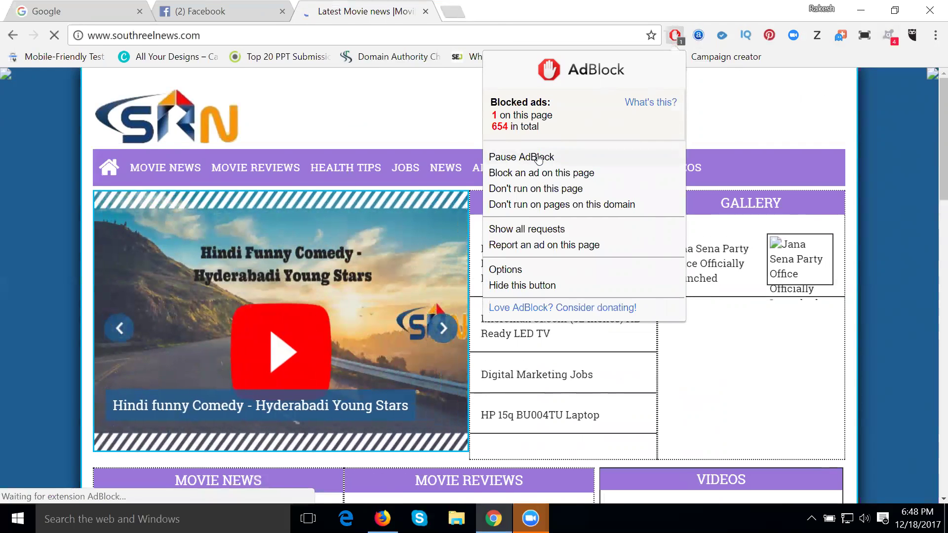
pyautogui.click(538, 158)
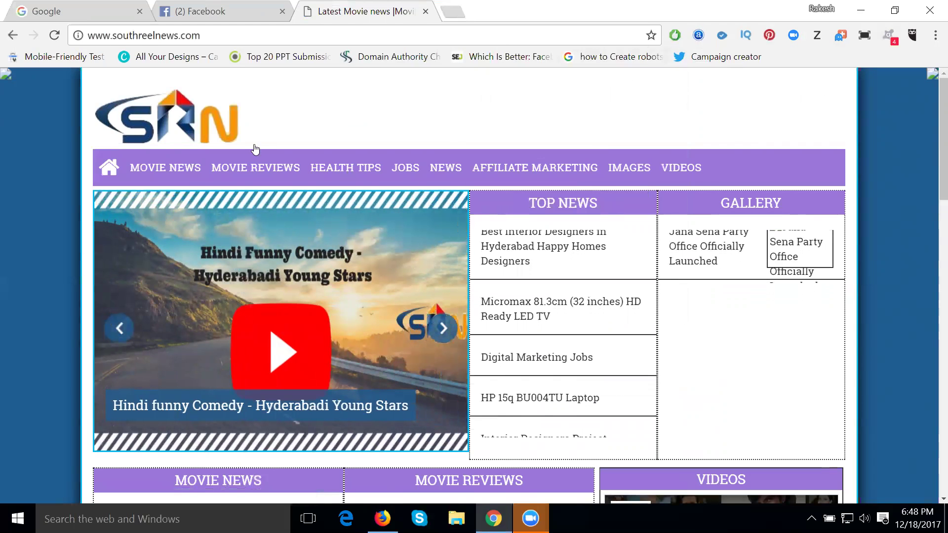
pyautogui.click(108, 169)
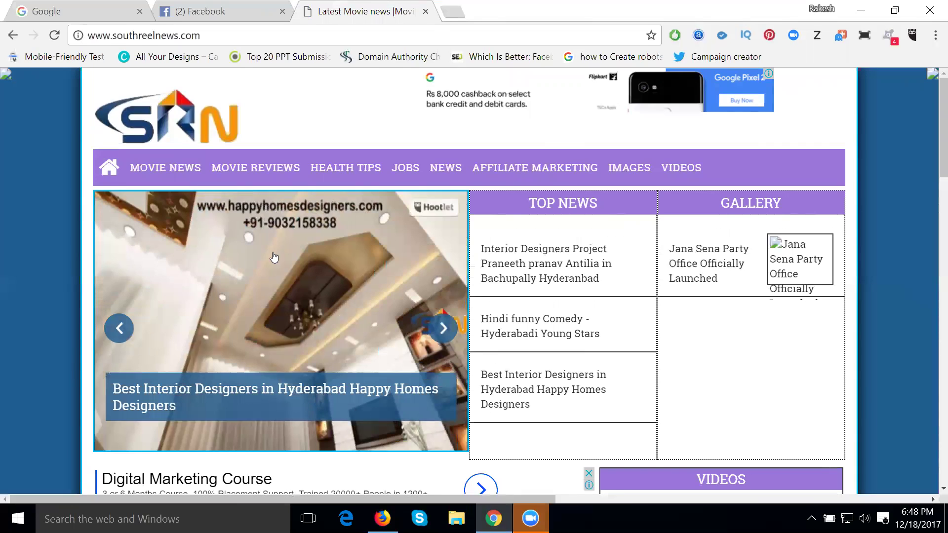
# Find and open the Digital Marketing Jobs post on the home page.
pyautogui.scroll(-4, 275, 256)
pyautogui.scroll(-7, 276, 273)
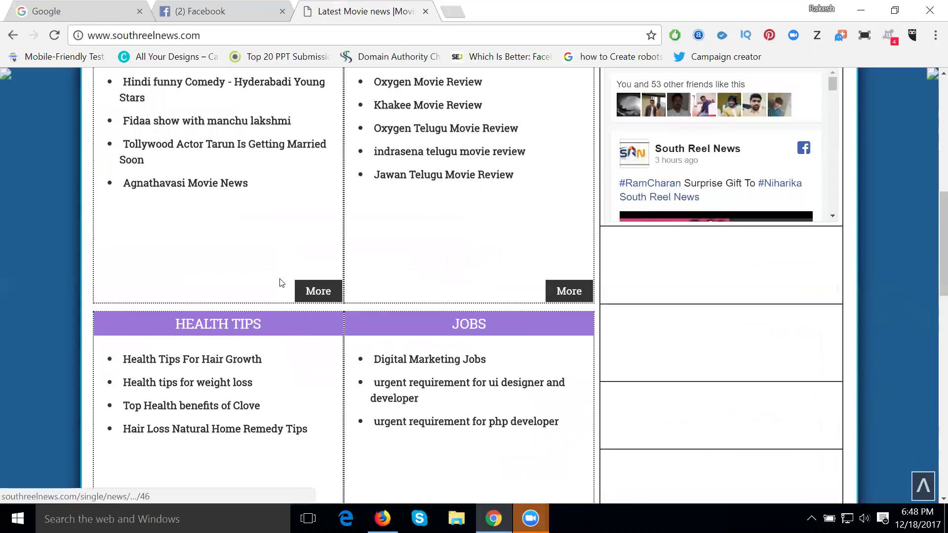
pyautogui.scroll(-3, 279, 284)
pyautogui.scroll(-3, 279, 284)
pyautogui.scroll(6, 280, 284)
pyautogui.click(412, 173)
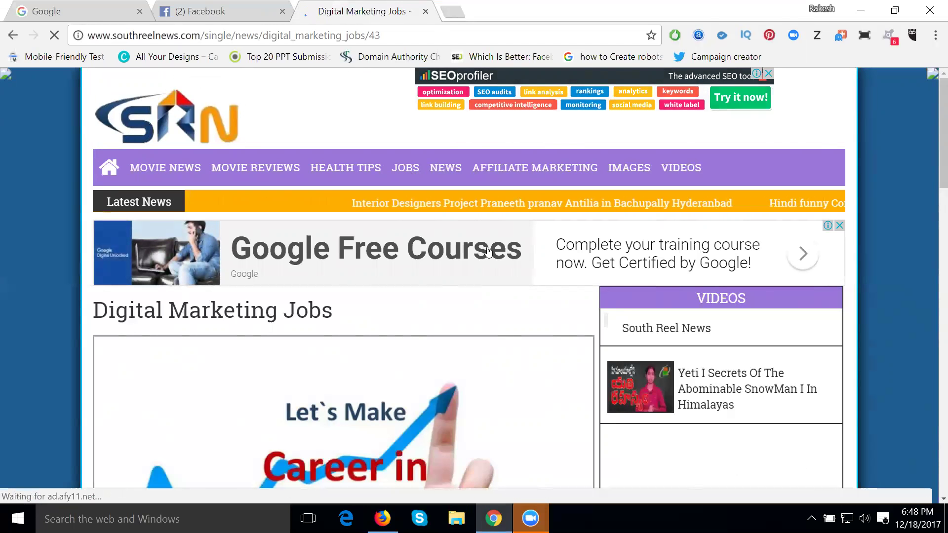
# Scroll through the Digital Marketing Jobs article checking its ads, then return to the AdSense window.
pyautogui.scroll(-15, 488, 251)
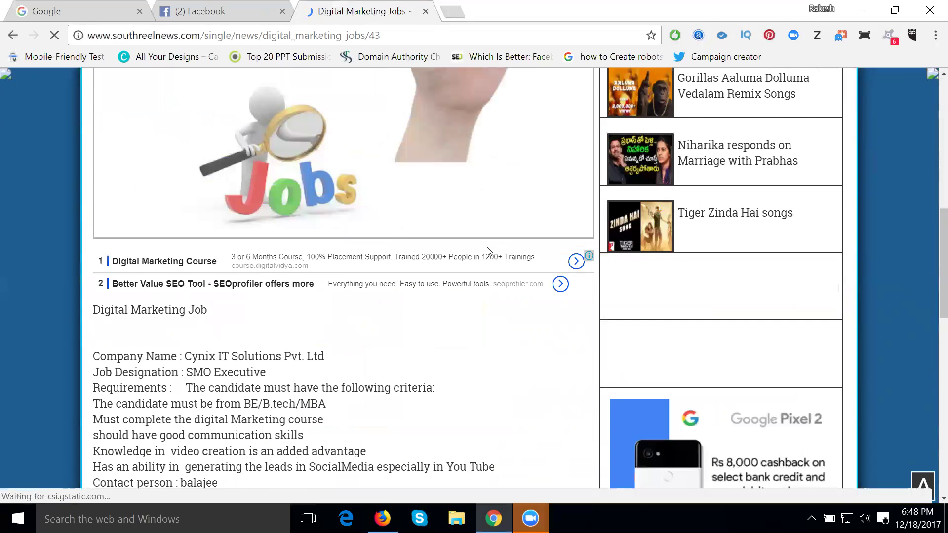
pyautogui.scroll(3, 487, 251)
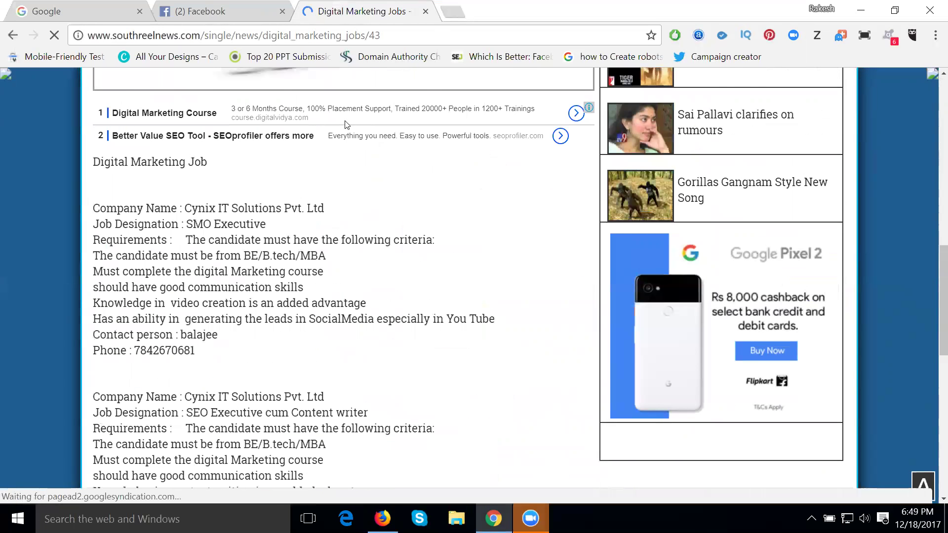
pyautogui.scroll(-9, 355, 145)
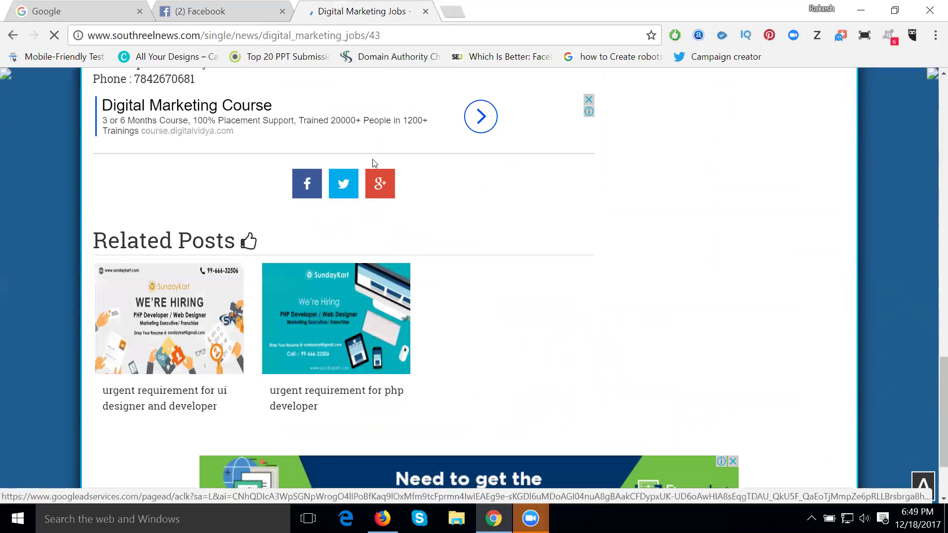
pyautogui.scroll(-2, 447, 343)
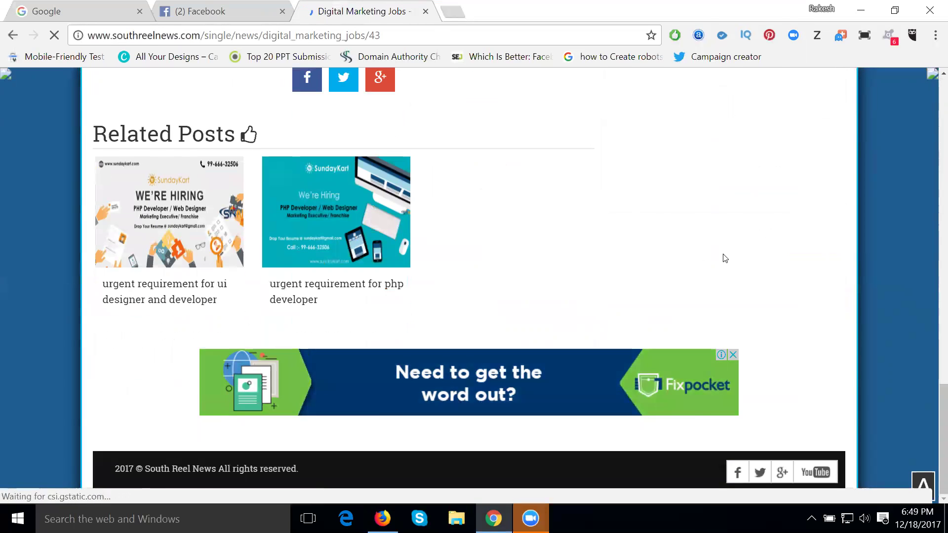
pyautogui.scroll(4, 724, 258)
pyautogui.scroll(6, 714, 247)
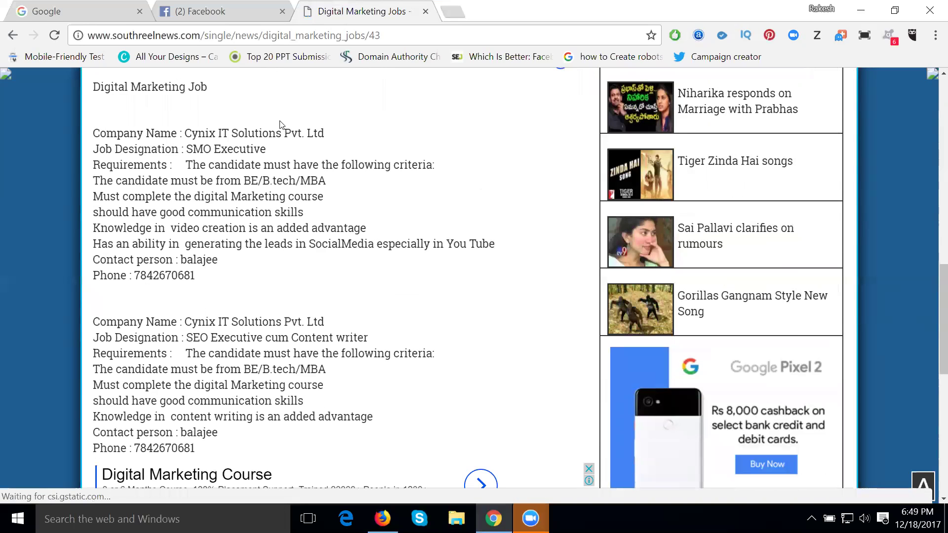
pyautogui.scroll(-3, 281, 187)
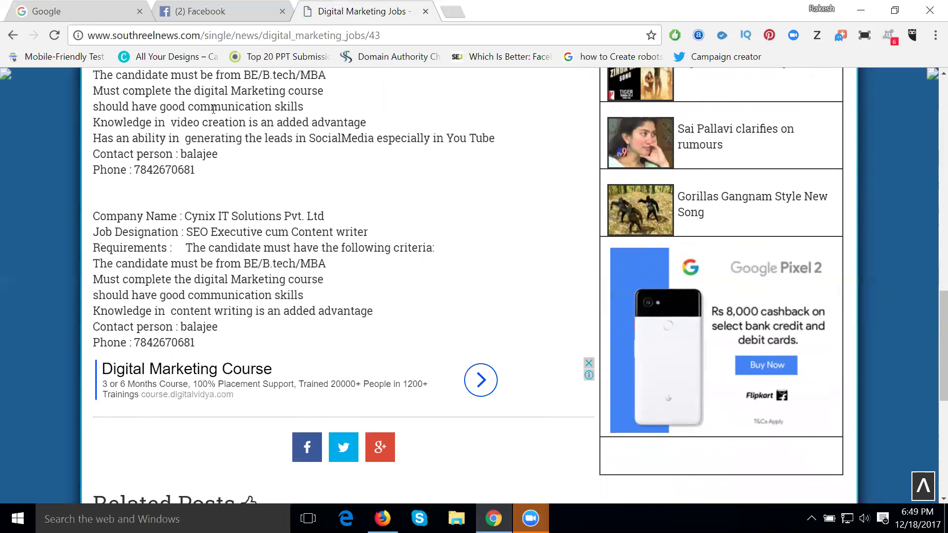
pyautogui.hotkey('alt', 'Tab')
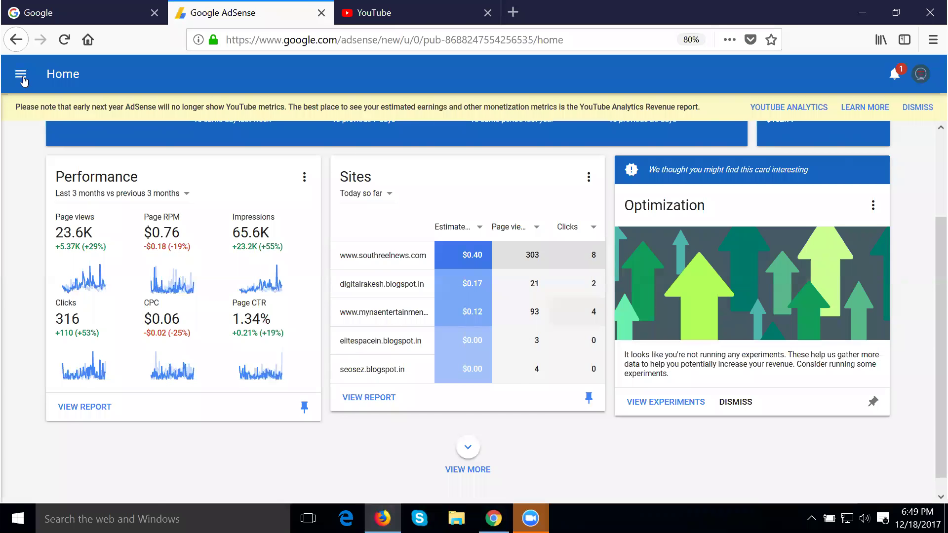
# Open My ads > Ad units to review the 13 active ad units and their sizes.
pyautogui.click(20, 75)
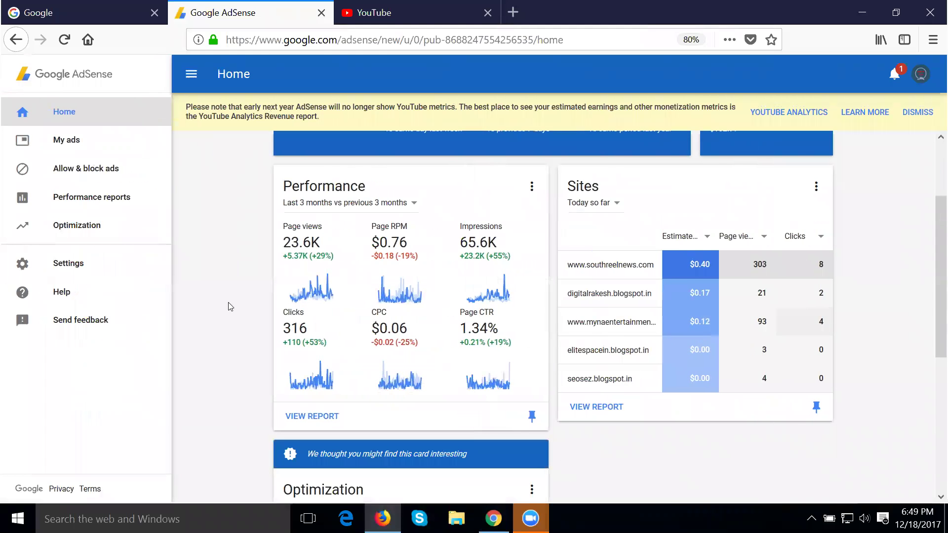
pyautogui.click(47, 141)
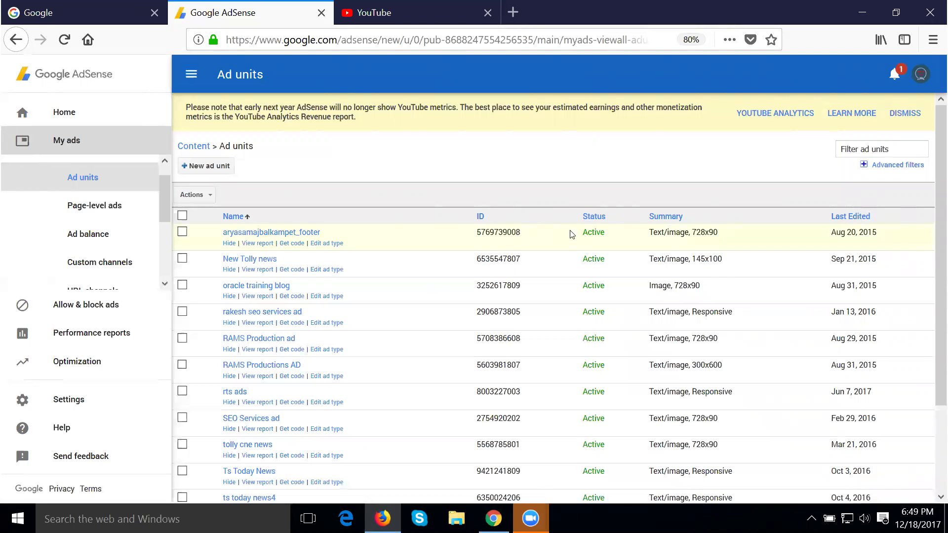
pyautogui.scroll(-3, 571, 254)
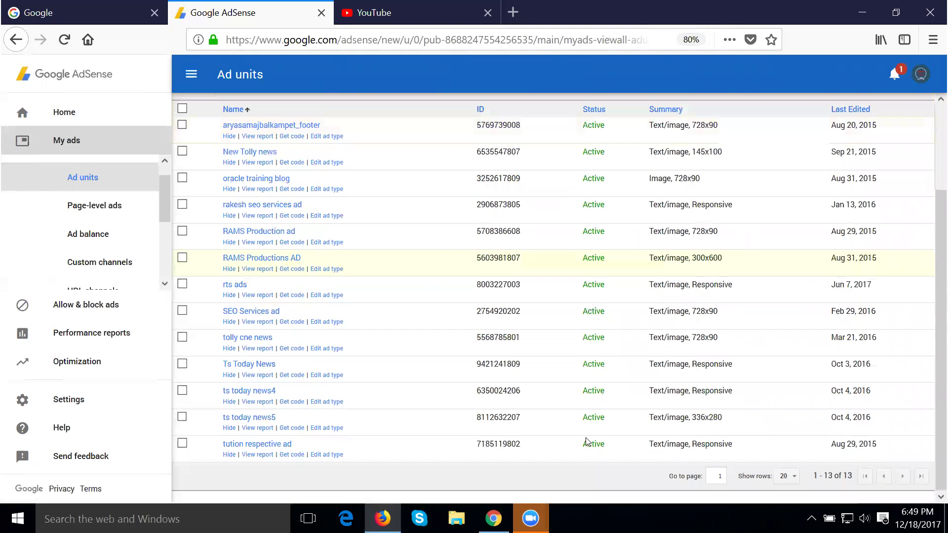
pyautogui.moveTo(587, 445)
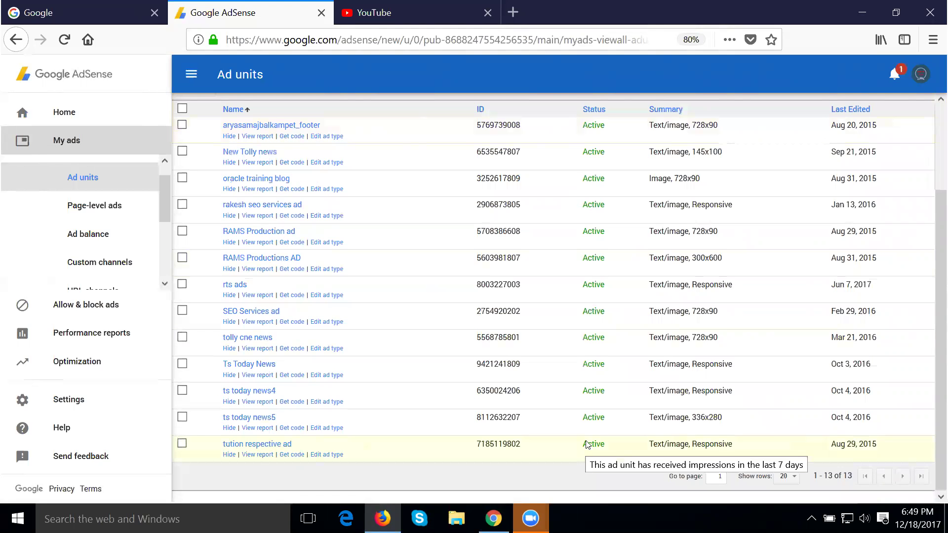
pyautogui.scroll(3, 396, 323)
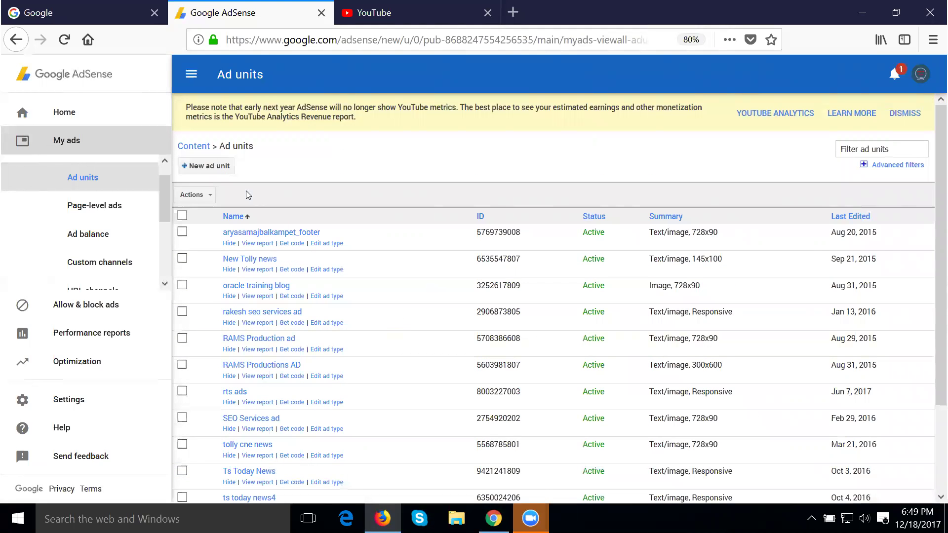
# Start a new ad unit from the Ad units page to see the ad type options.
pyautogui.click(216, 168)
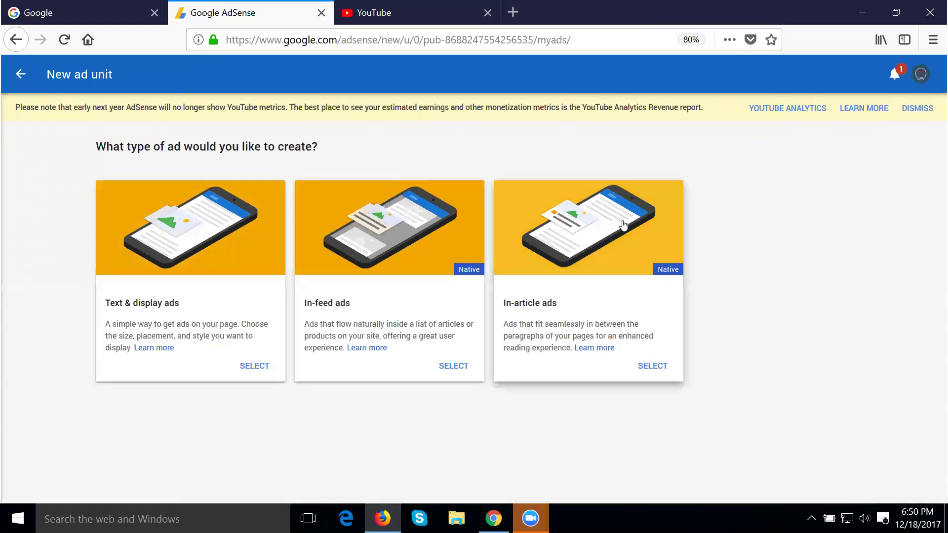
# Create a Text & display unit named 'ad new clock', Responsive size, Display ads only.
pyautogui.click(254, 366)
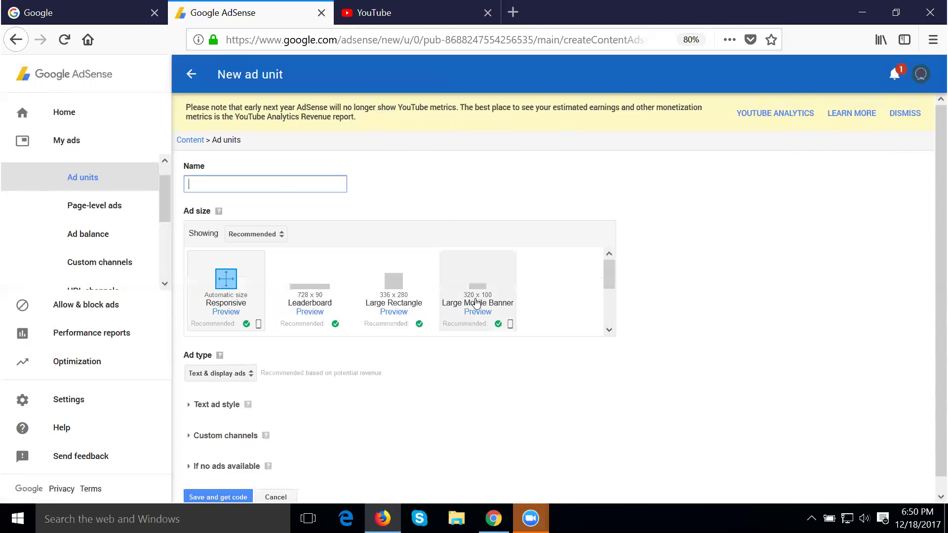
pyautogui.click(610, 329)
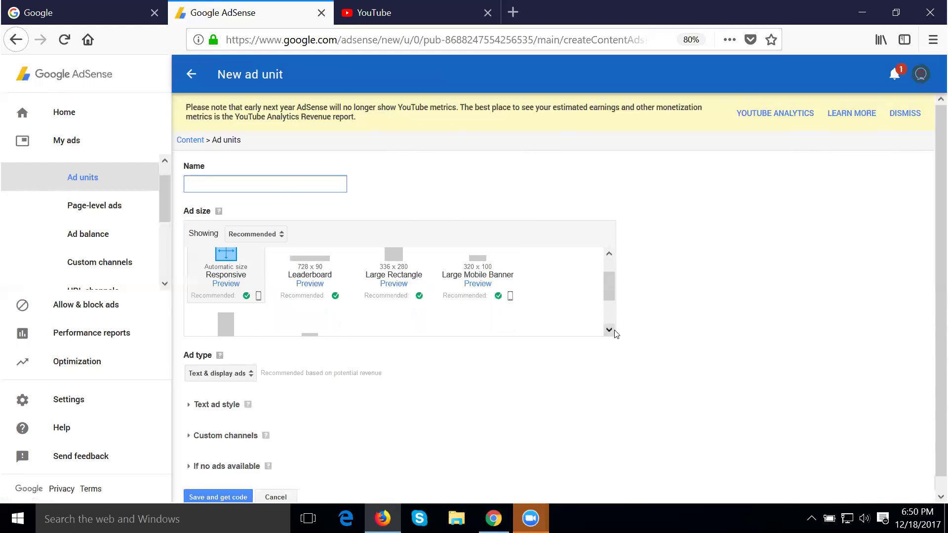
pyautogui.click(610, 329)
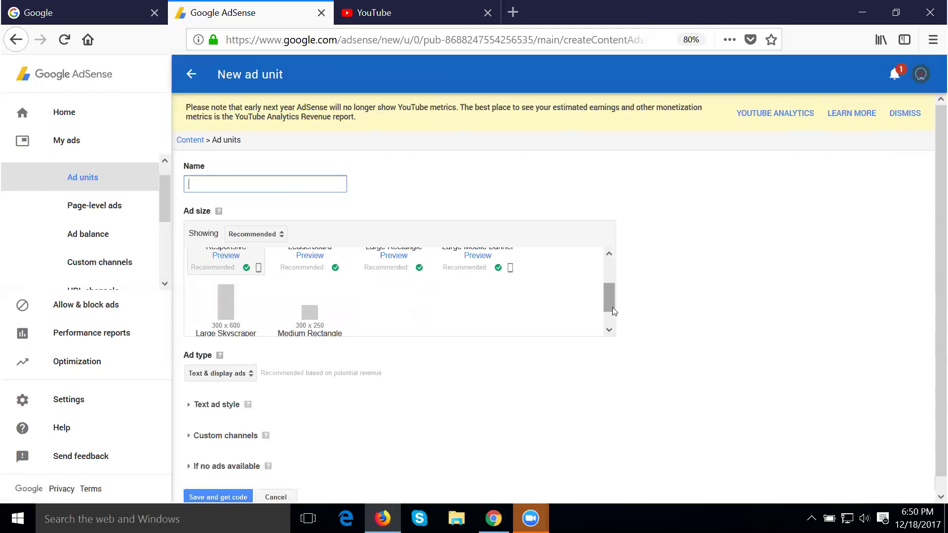
pyautogui.scroll(2, 612, 291)
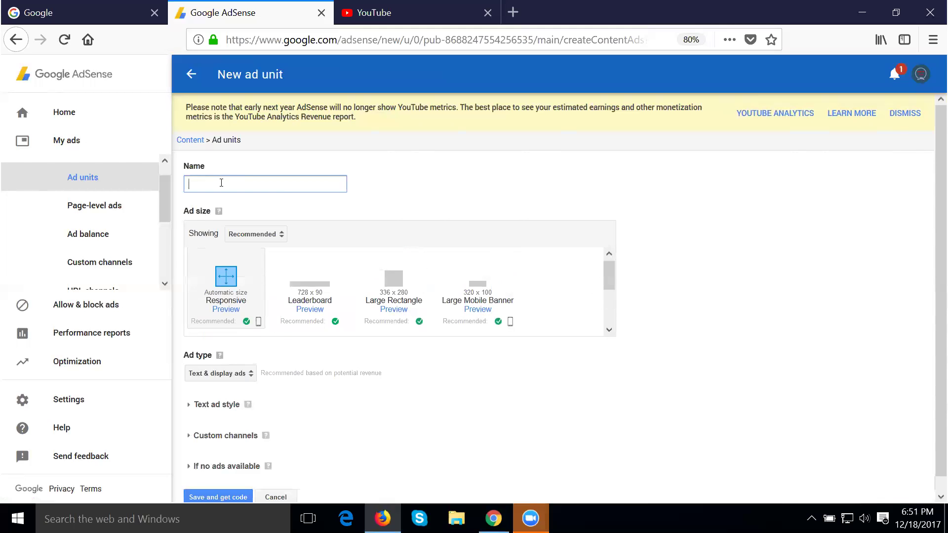
pyautogui.write('ad new clock')
pyautogui.click(220, 285)
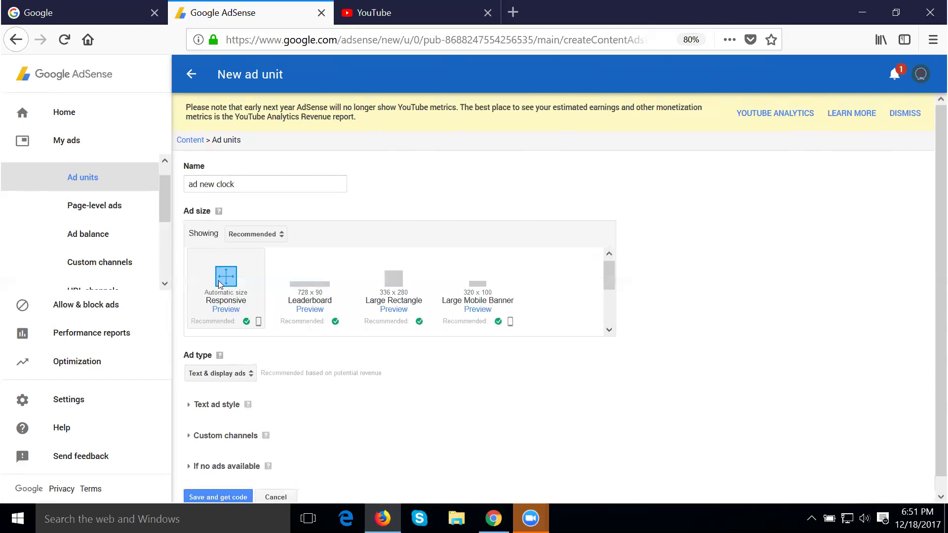
pyautogui.scroll(-5, 619, 273)
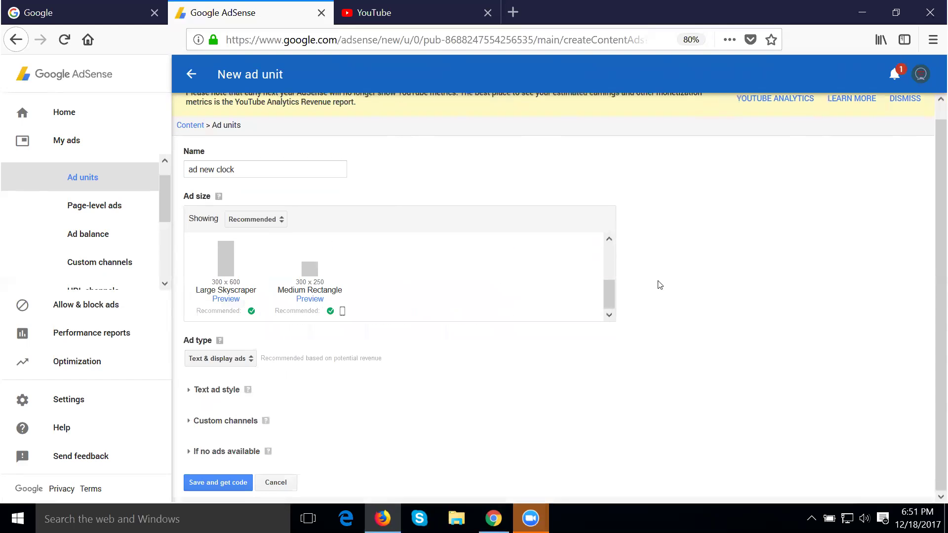
pyautogui.click(234, 362)
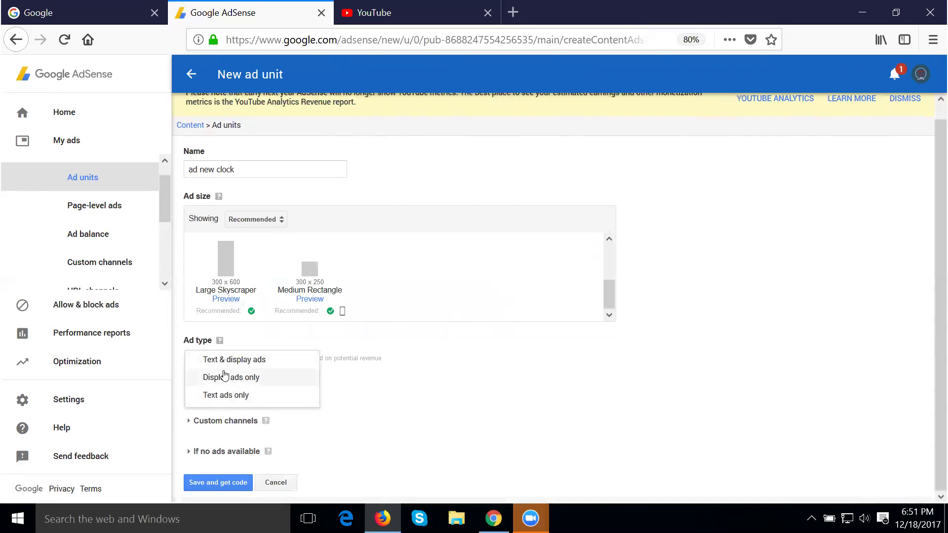
pyautogui.click(225, 376)
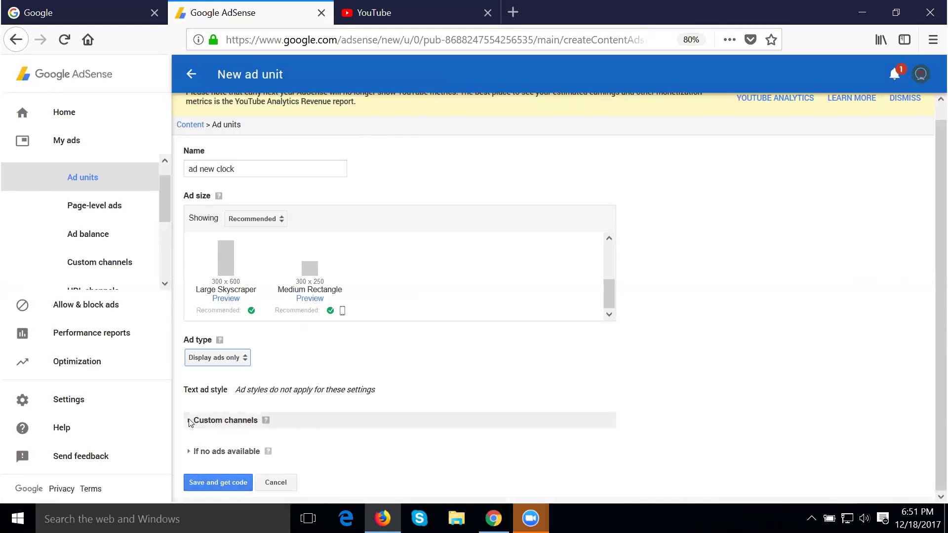
# Expand Custom channels and 'If no ads available', keeping the default collapse-or-blank-space fallback.
pyautogui.click(206, 419)
pyautogui.scroll(-5, 690, 266)
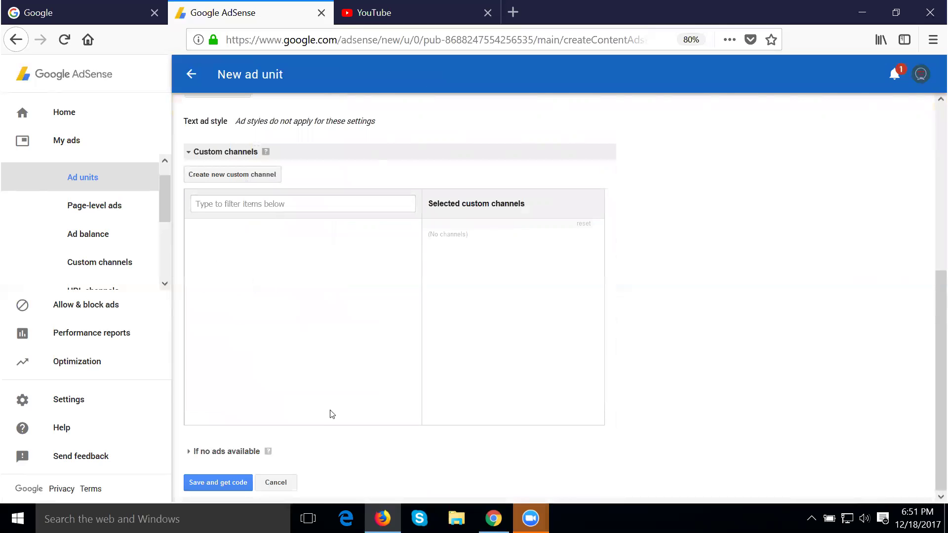
pyautogui.scroll(4, 329, 413)
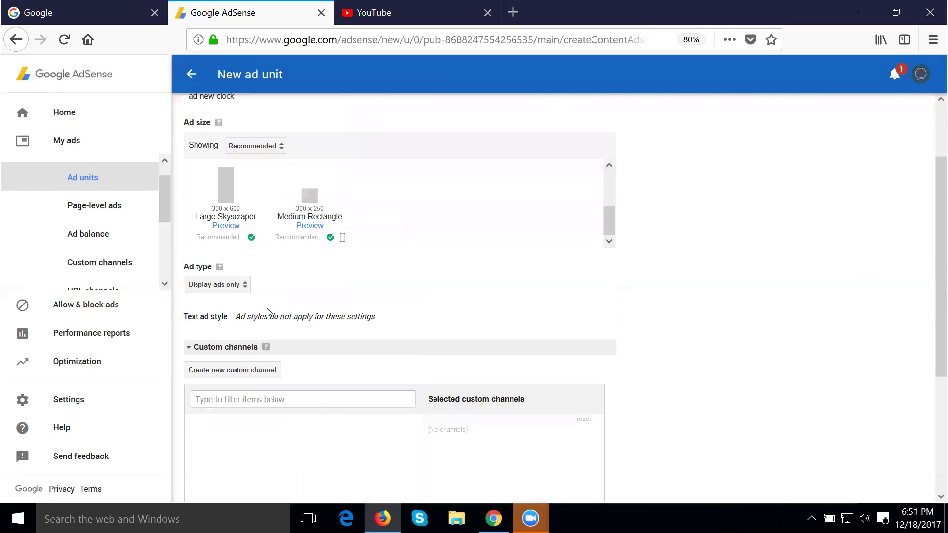
pyautogui.scroll(-1, 270, 318)
pyautogui.scroll(-3, 271, 320)
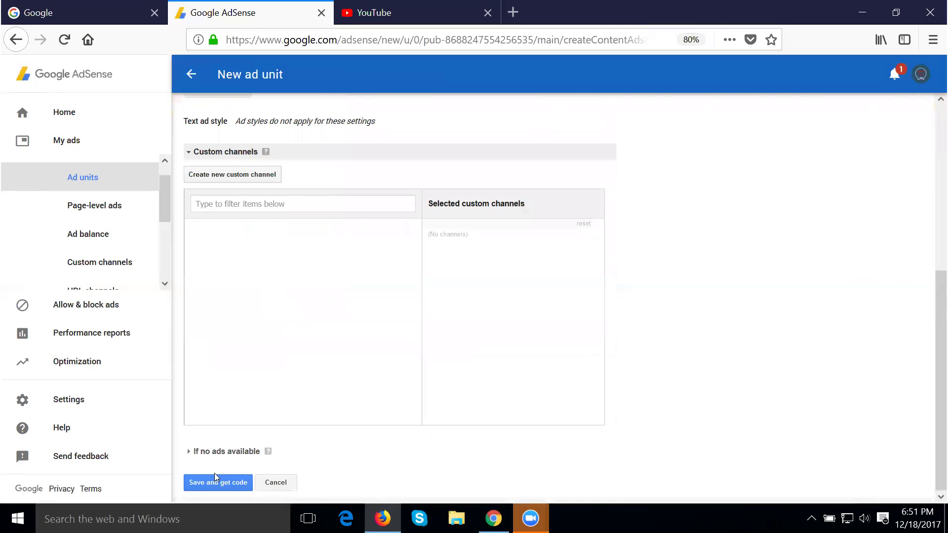
pyautogui.click(187, 451)
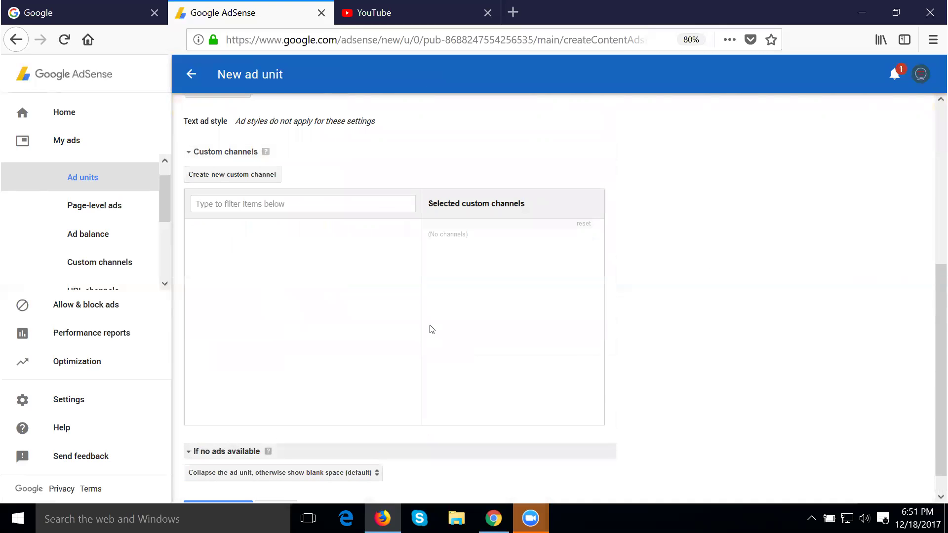
pyautogui.scroll(-1, 430, 331)
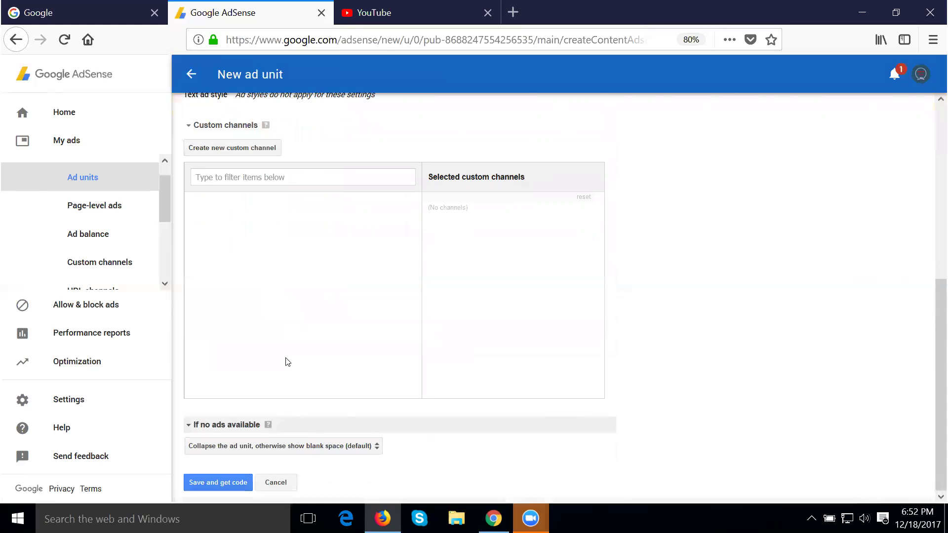
pyautogui.scroll(9, 286, 361)
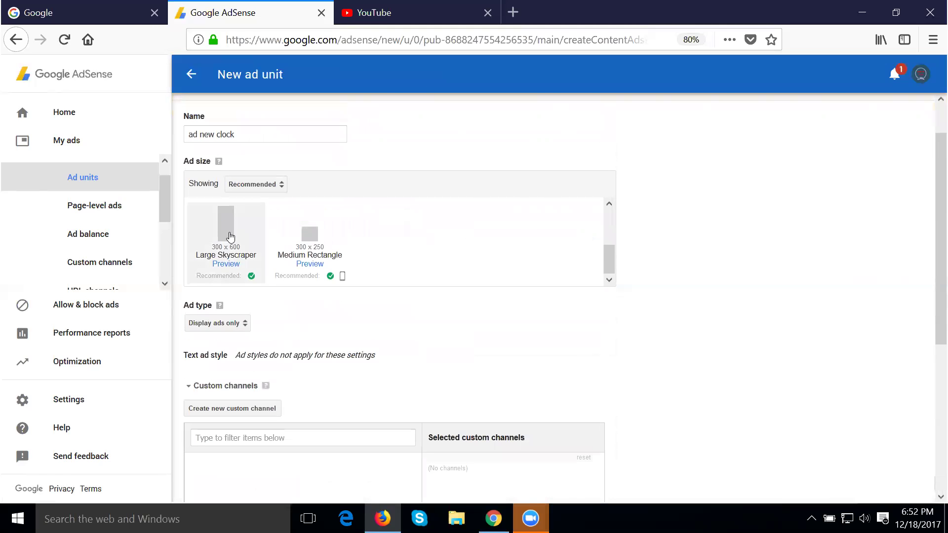
pyautogui.scroll(2, 232, 236)
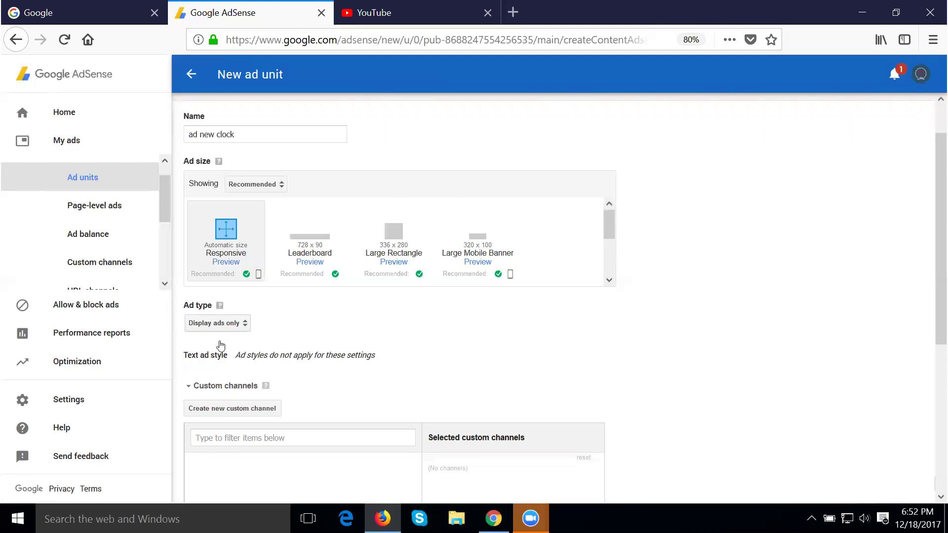
pyautogui.scroll(-5, 220, 346)
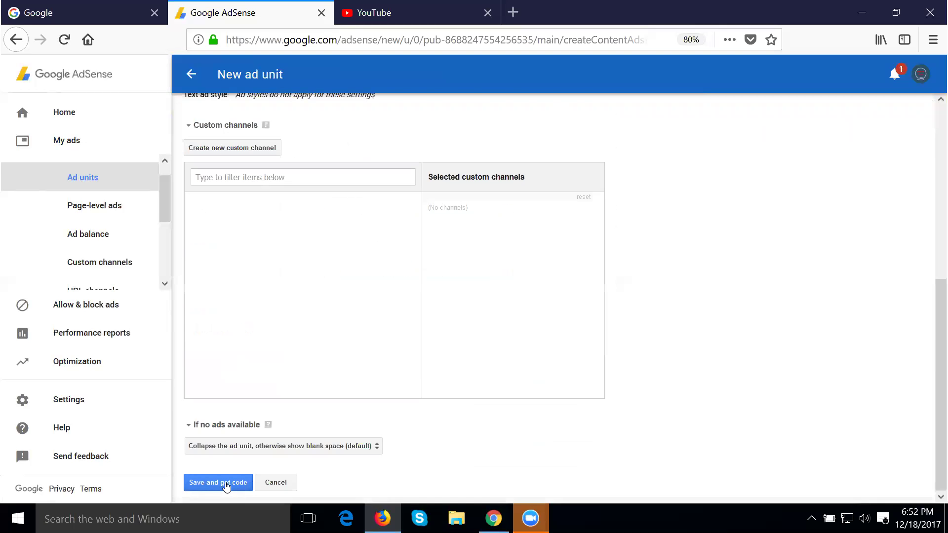
# Save the 'ad new clock' unit, select its generated ad code, and close the code window.
pyautogui.click(225, 481)
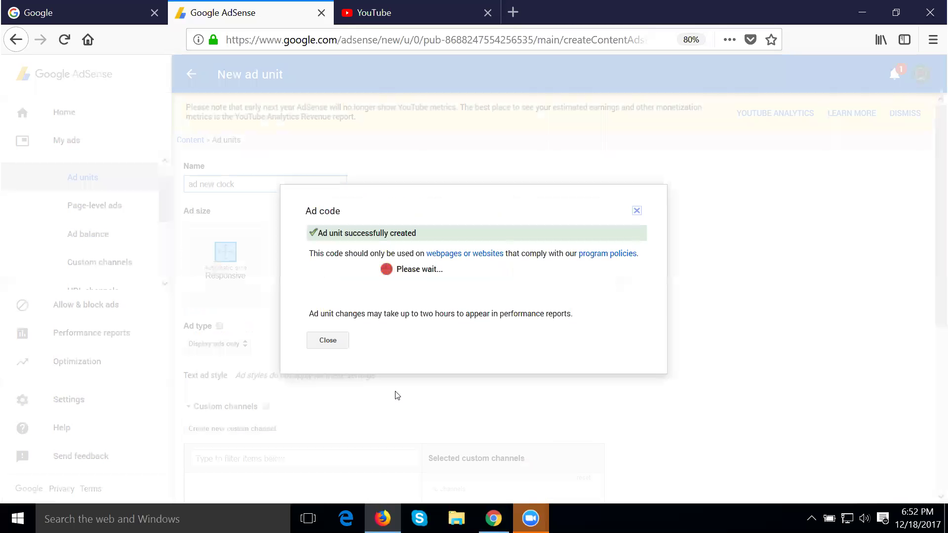
pyautogui.click(417, 257)
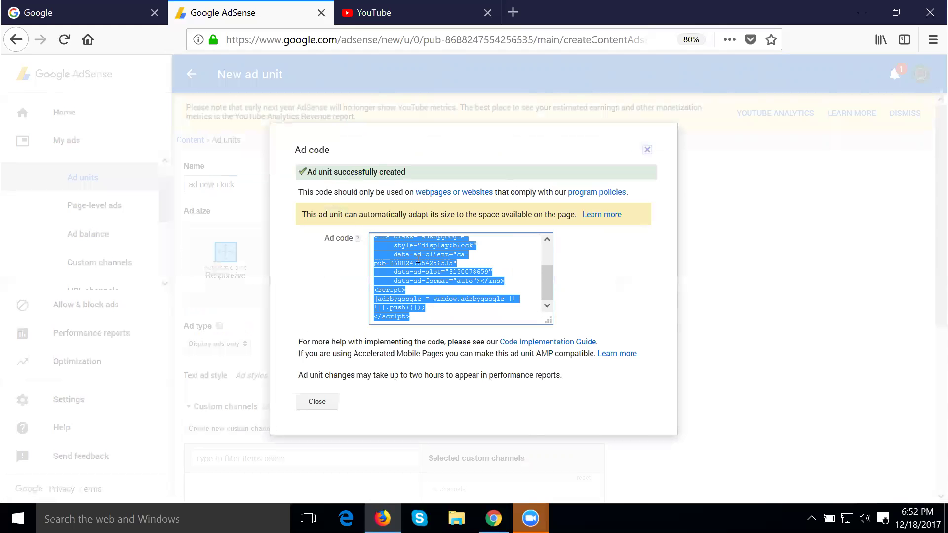
pyautogui.click(329, 404)
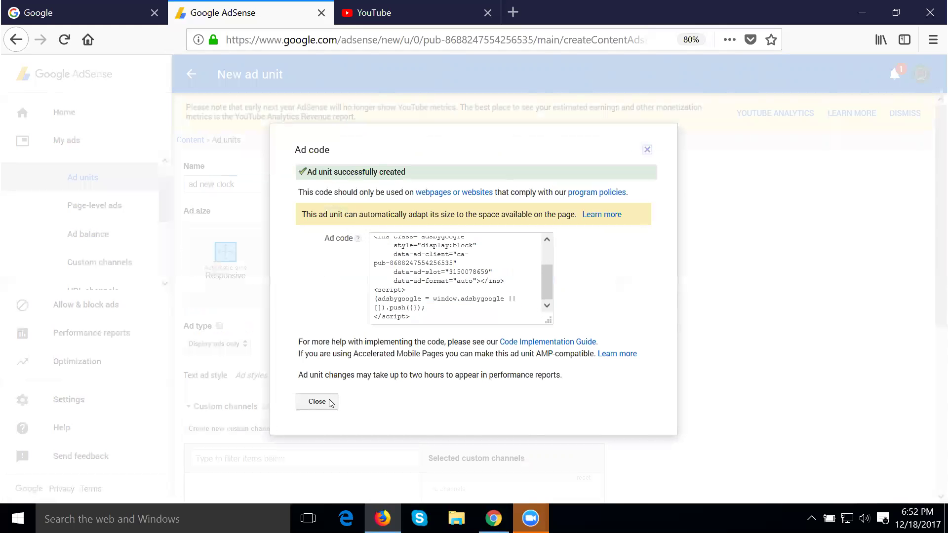
# Select the rts ads unit's code from My ads, then switch back to the blog in Chrome.
pyautogui.click(70, 142)
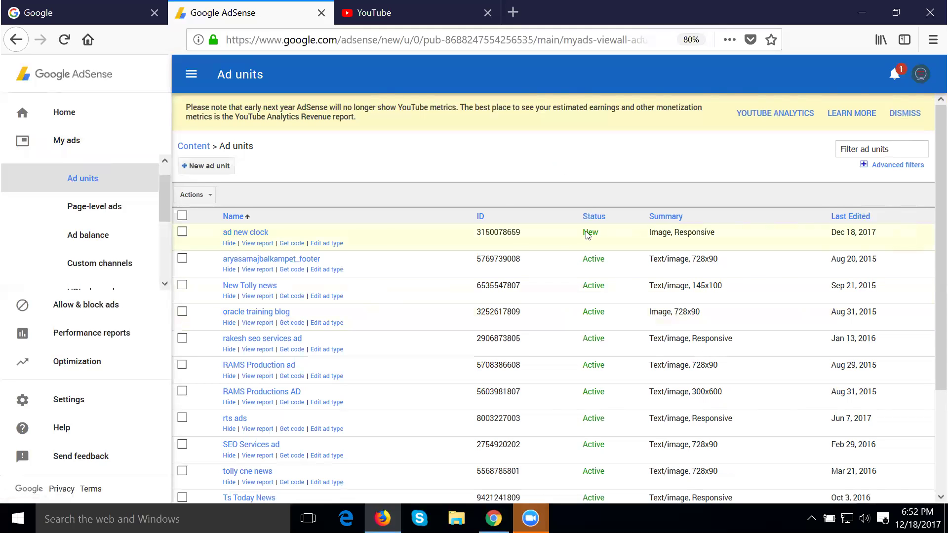
pyautogui.moveTo(588, 235)
pyautogui.scroll(-3, 546, 237)
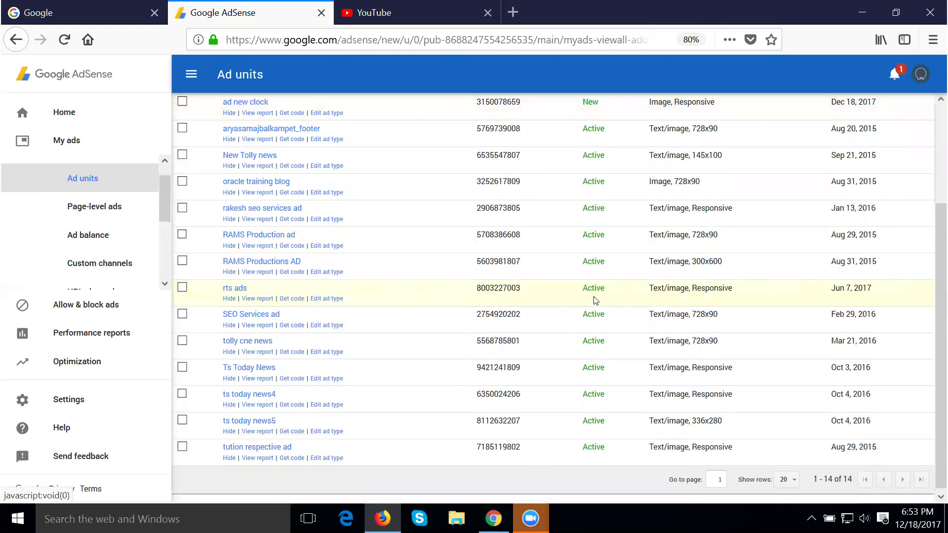
pyautogui.click(292, 298)
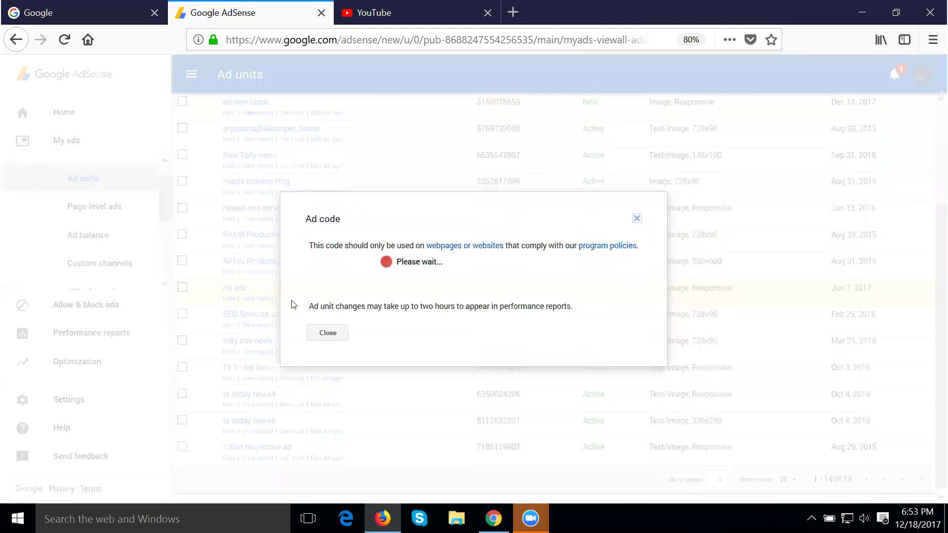
pyautogui.click(413, 272)
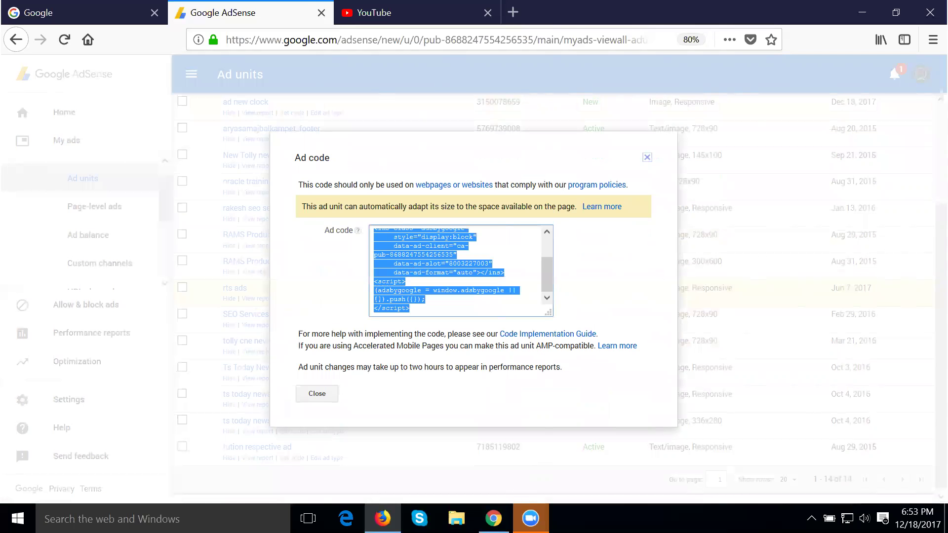
pyautogui.click(493, 518)
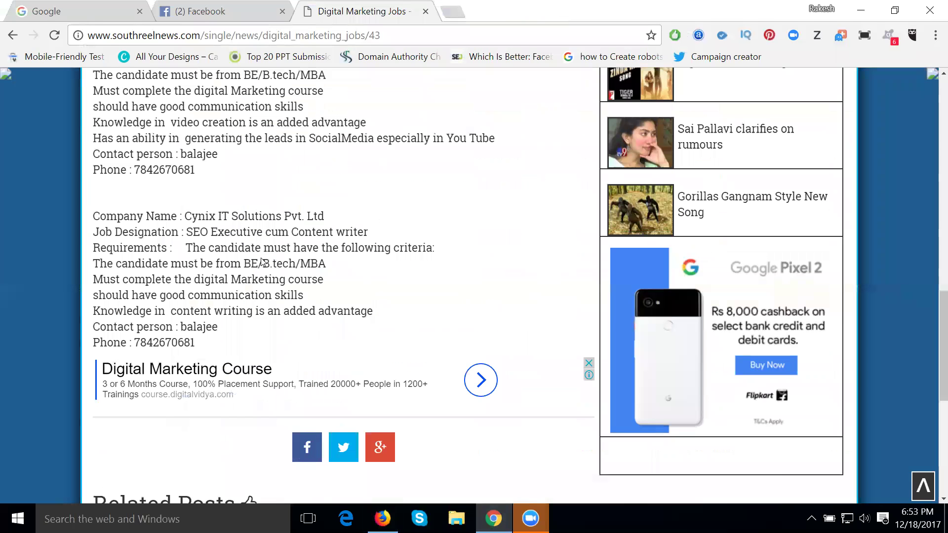
# Load southreelnews.com/admin in a new tab and sign in to the admin dashboard.
pyautogui.scroll(1, 200, 254)
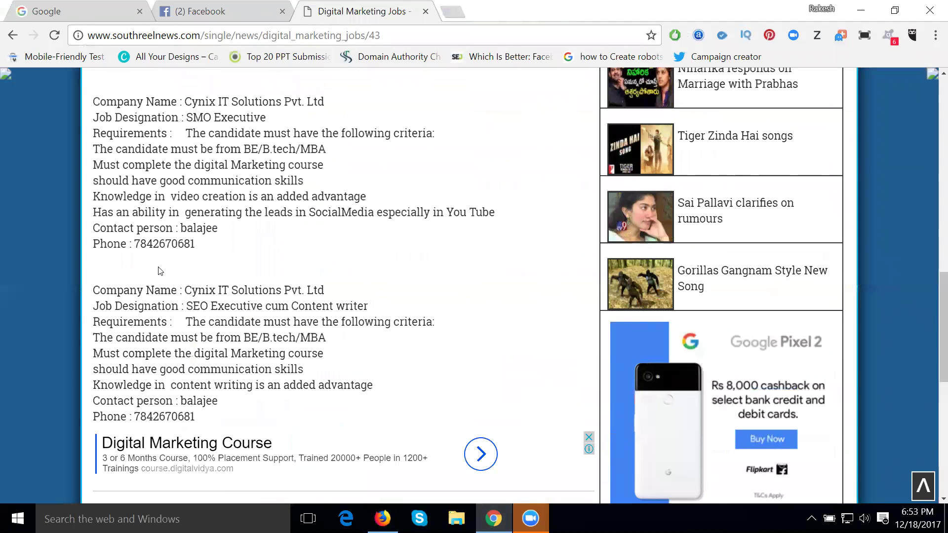
pyautogui.click(451, 11)
pyautogui.write('southreelnews.com')
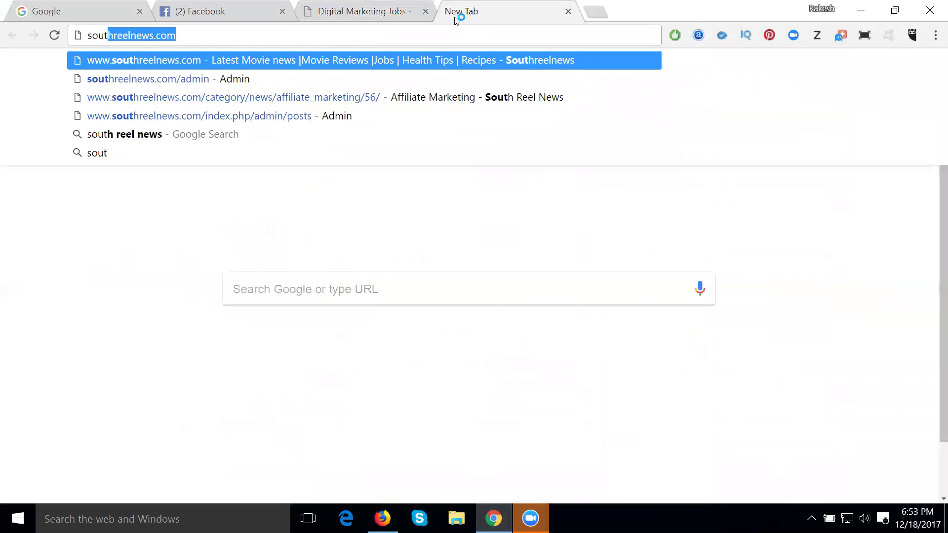
pyautogui.press('Down')
pyautogui.press('Return')
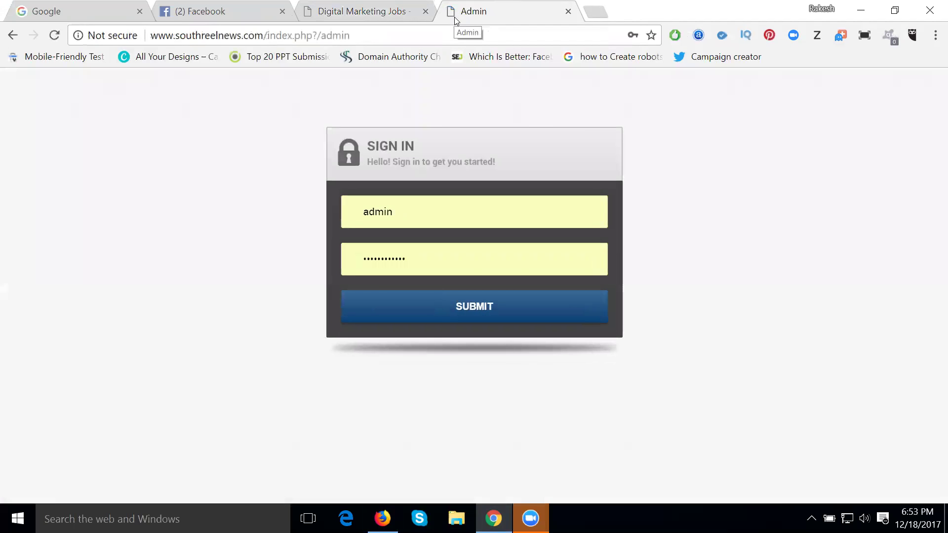
pyautogui.click(452, 321)
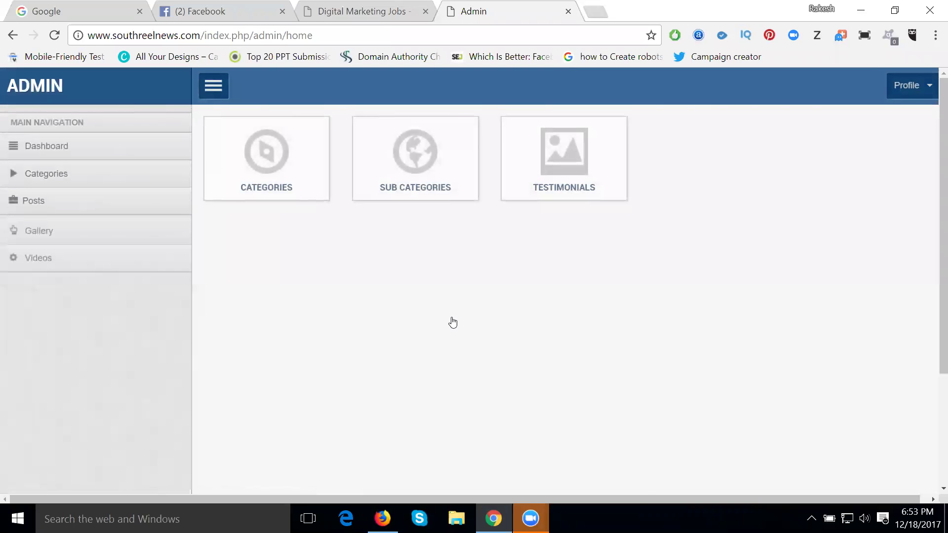
# Open the Digital Marketing Jobs post for editing with its description in HTML source view.
pyautogui.click(47, 202)
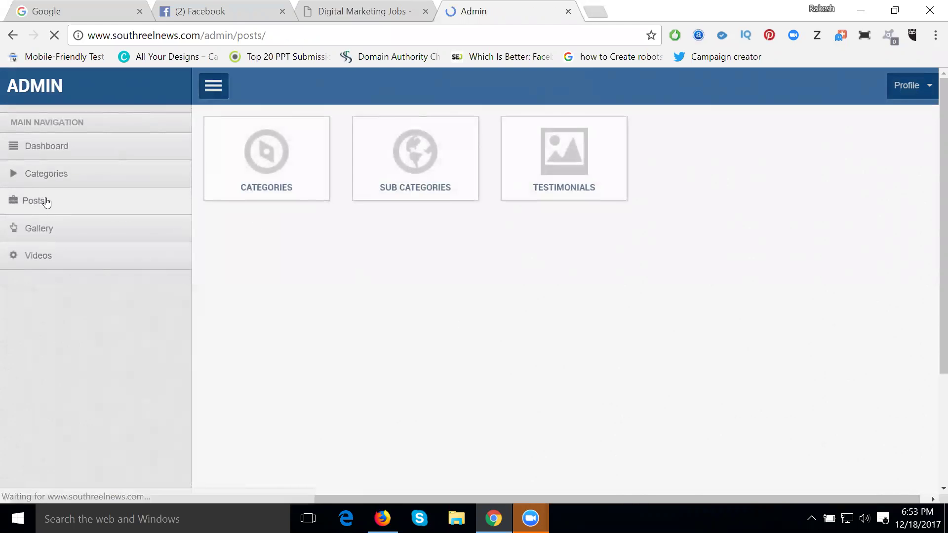
pyautogui.scroll(-5, 332, 307)
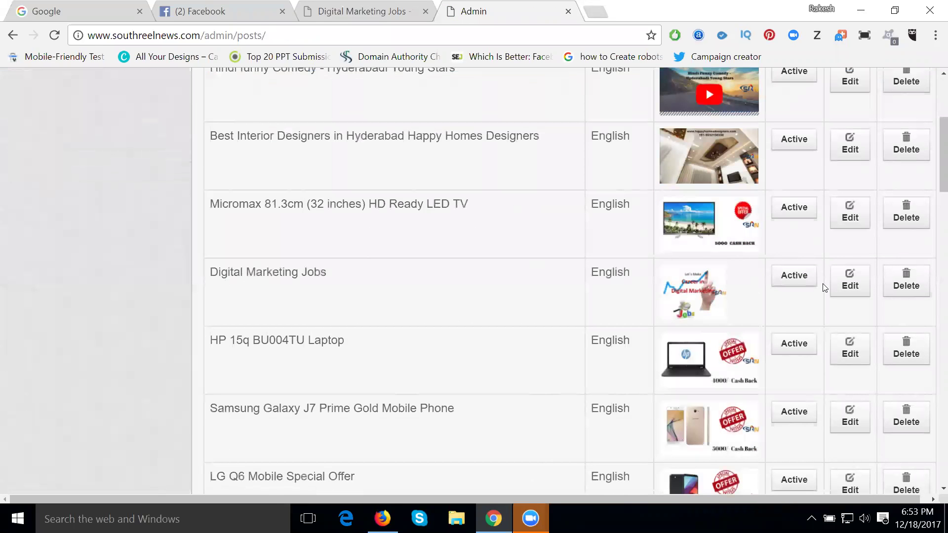
pyautogui.click(845, 285)
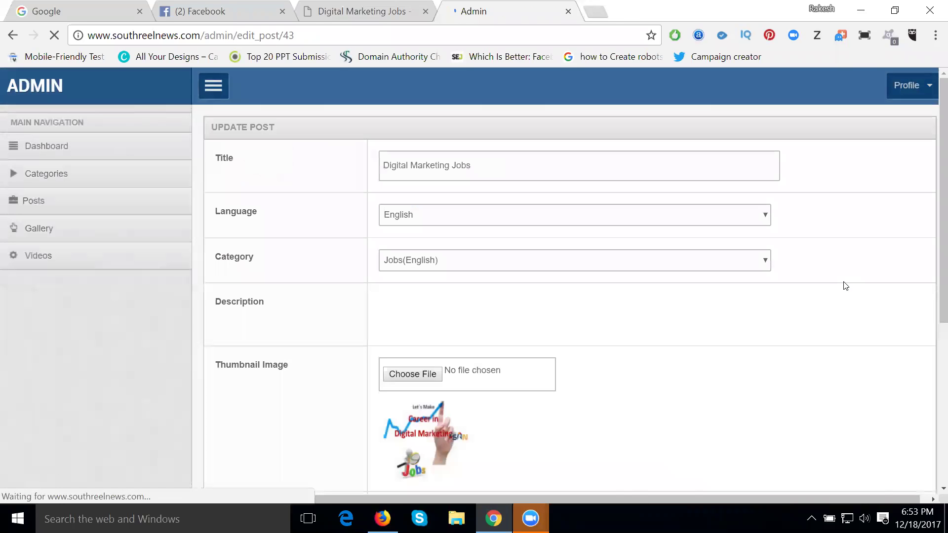
pyautogui.scroll(-5, 844, 281)
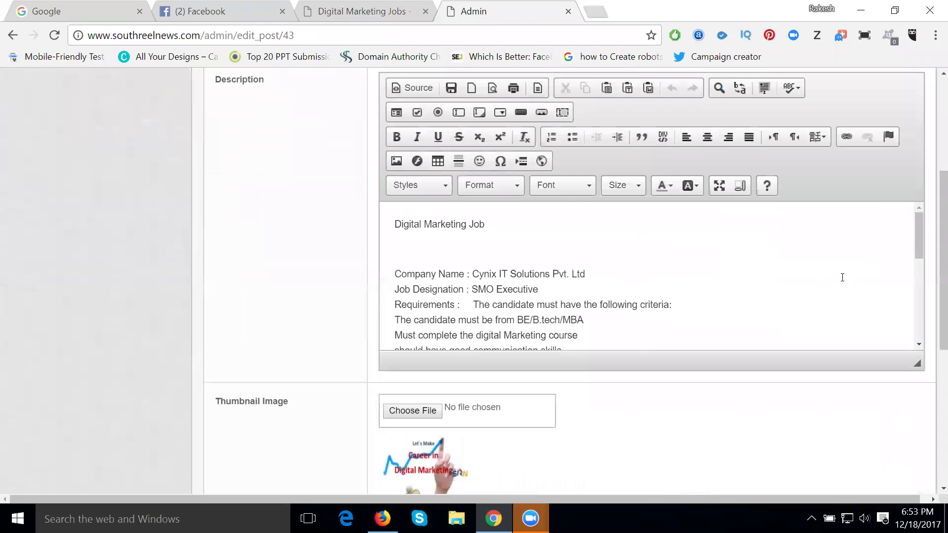
pyautogui.scroll(-2, 696, 261)
pyautogui.scroll(-1, 696, 264)
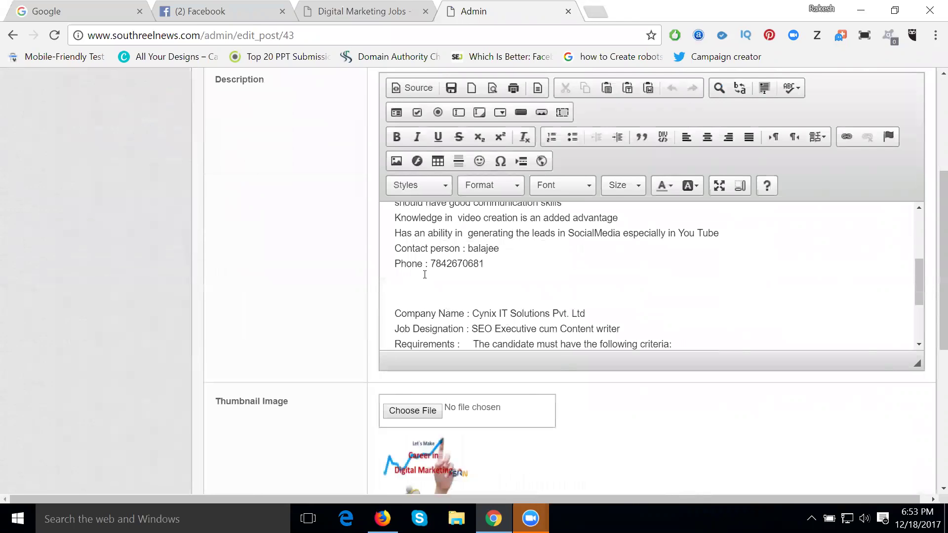
pyautogui.click(404, 89)
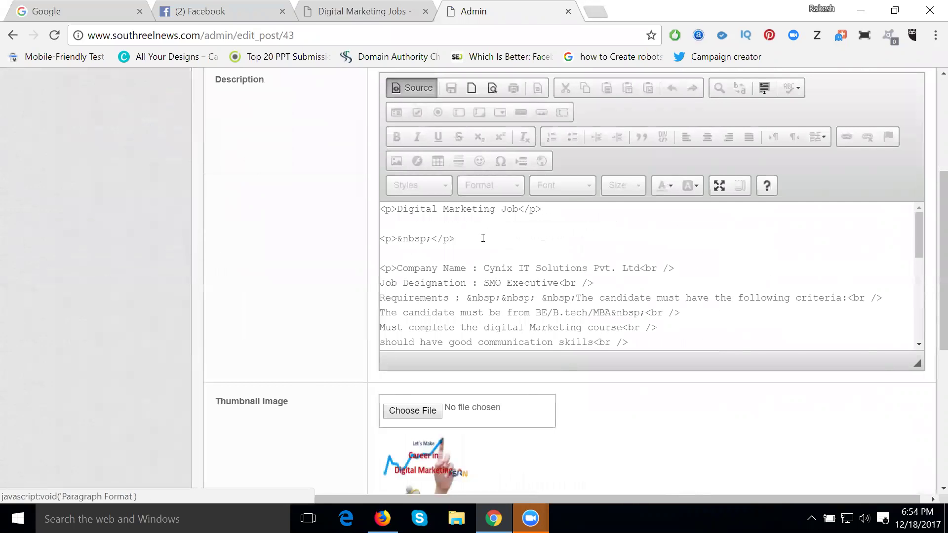
# Paste the AdSense code and a <br/> on a new line above the second job listing.
pyautogui.scroll(-2, 482, 238)
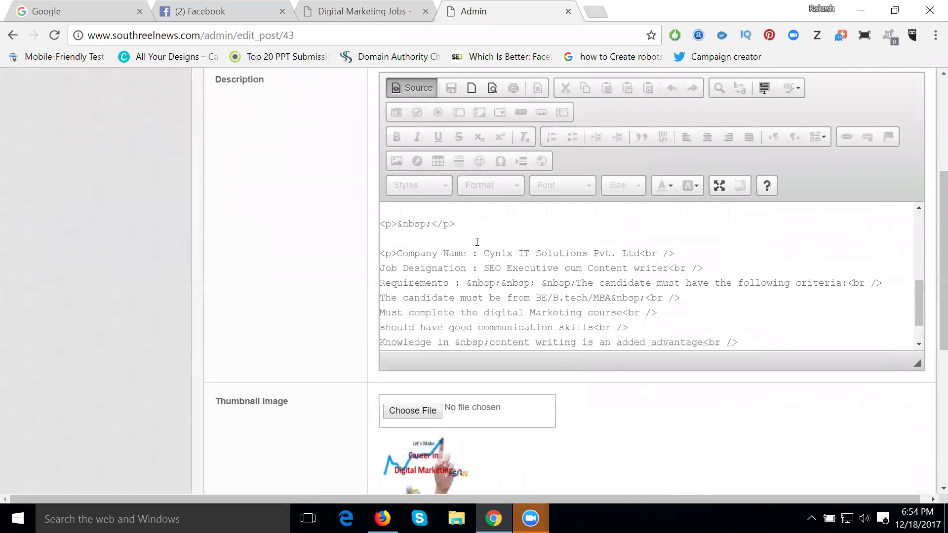
pyautogui.scroll(2, 475, 241)
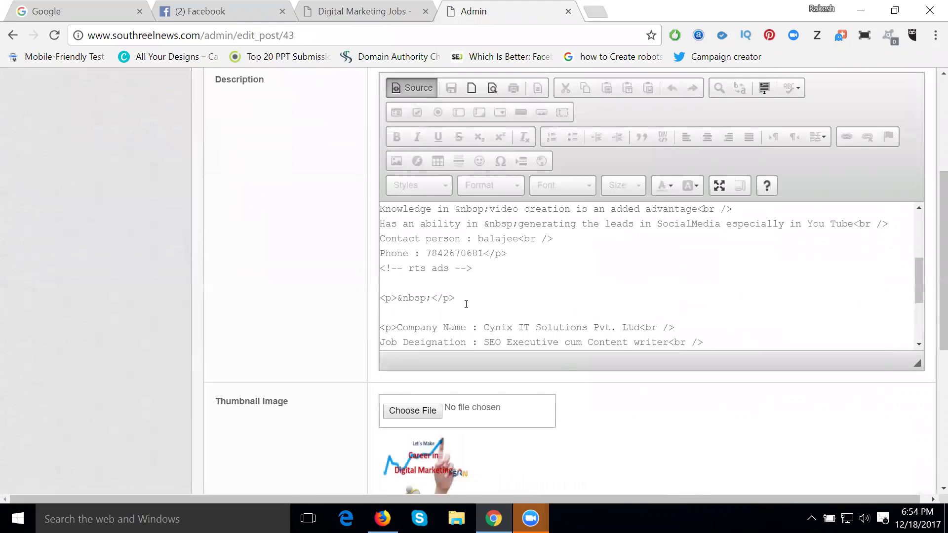
pyautogui.click(466, 304)
pyautogui.press('Return')
pyautogui.scroll(-1, 466, 304)
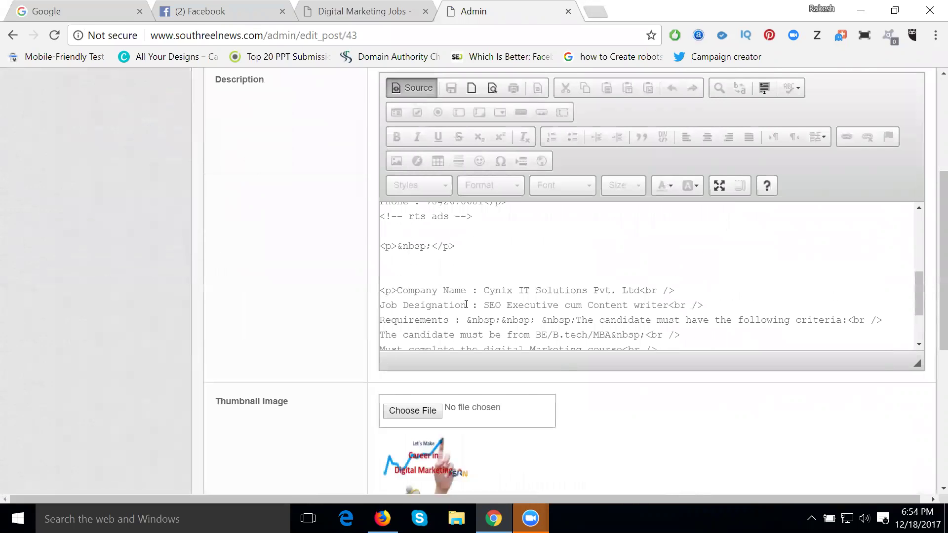
pyautogui.hotkey('ctrl', 'v')
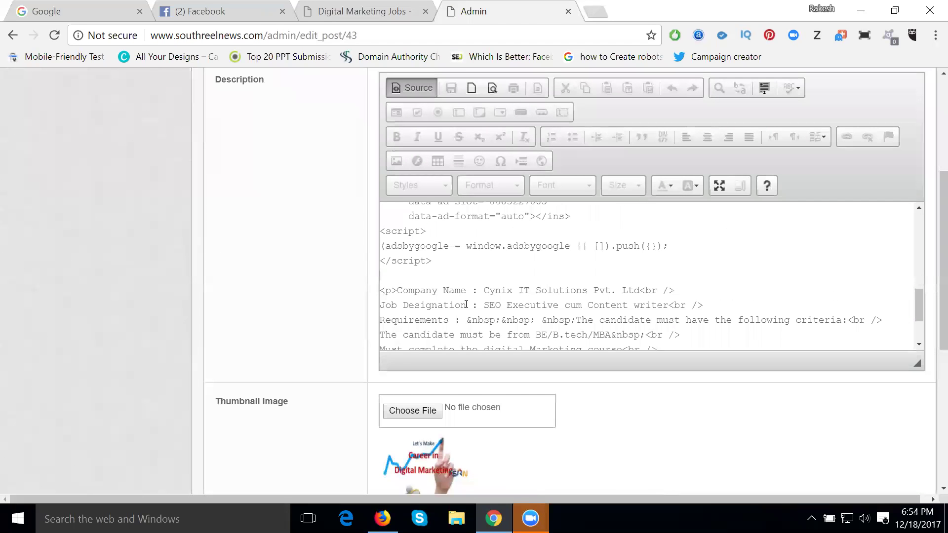
pyautogui.write('<br/>')
pyautogui.scroll(-6, 345, 312)
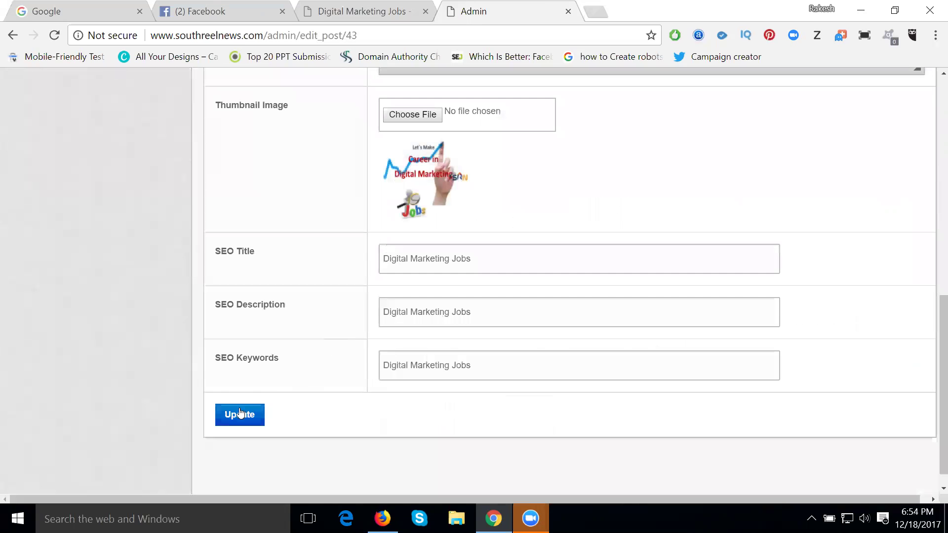
# Update the Digital Marketing Jobs post and reload its public page to see the ad.
pyautogui.click(239, 414)
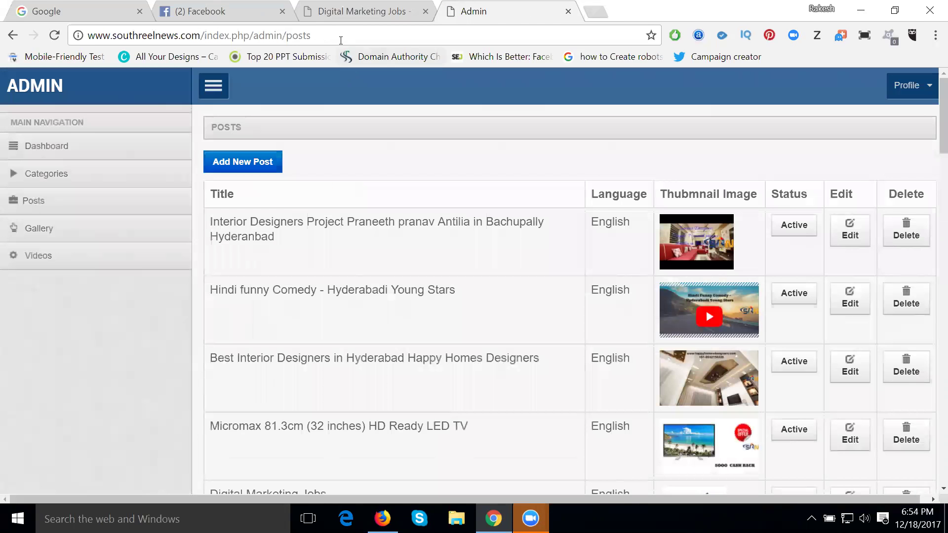
pyautogui.click(345, 12)
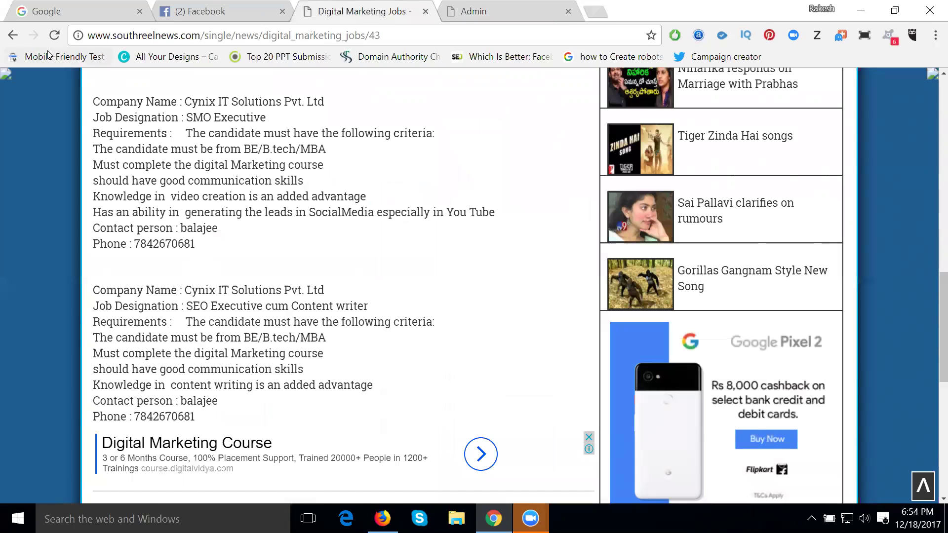
pyautogui.click(54, 36)
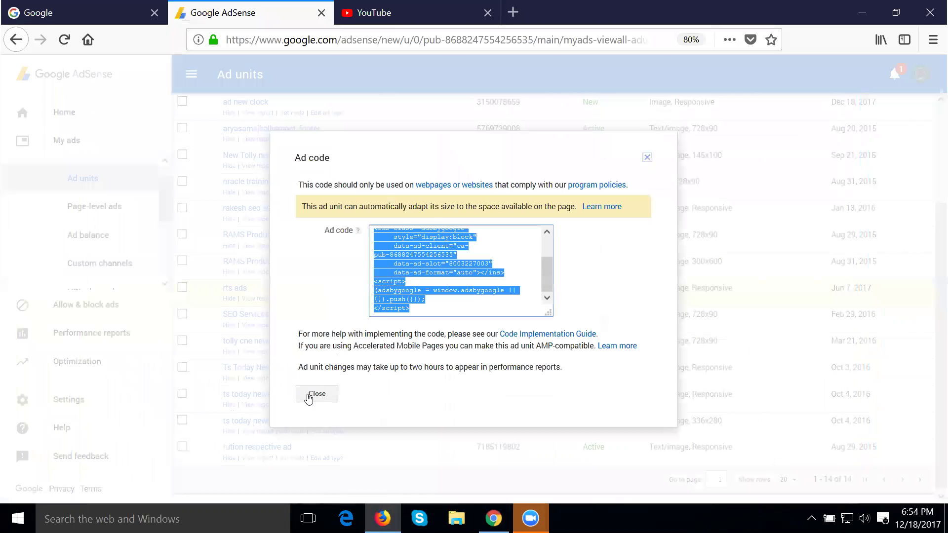
# Close the Ad code dialog and scroll through the 14-unit Ad units list.
pyautogui.click(307, 398)
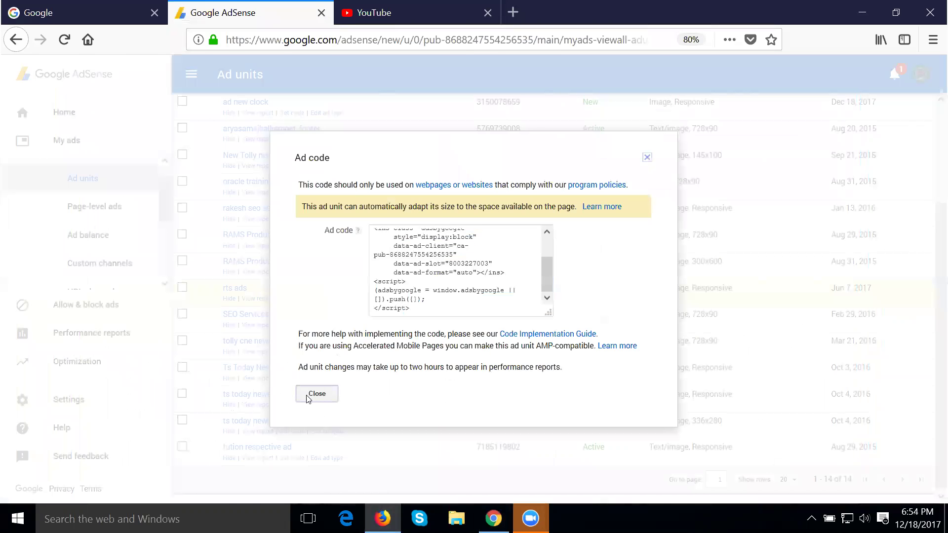
pyautogui.scroll(-1, 235, 395)
pyautogui.scroll(-3, 235, 395)
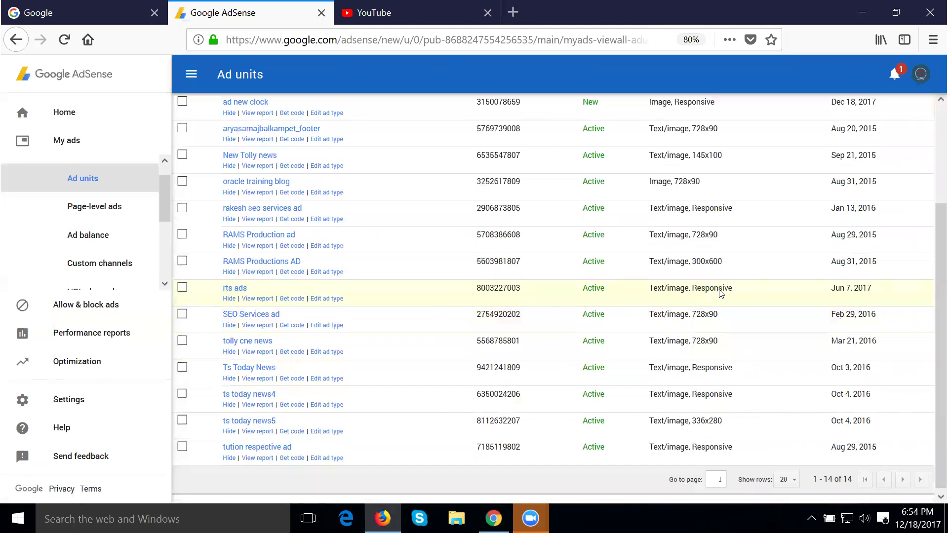
pyautogui.scroll(3, 716, 331)
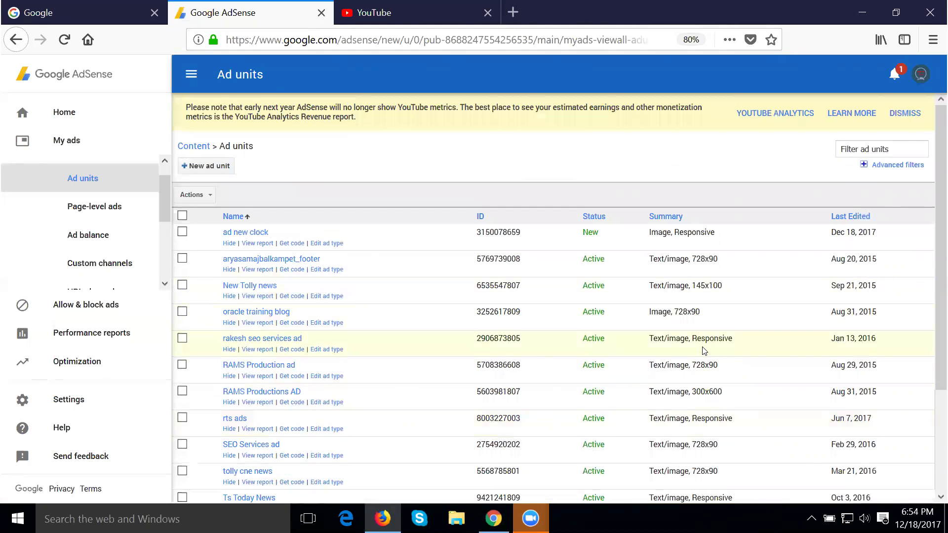
pyautogui.scroll(-4, 705, 351)
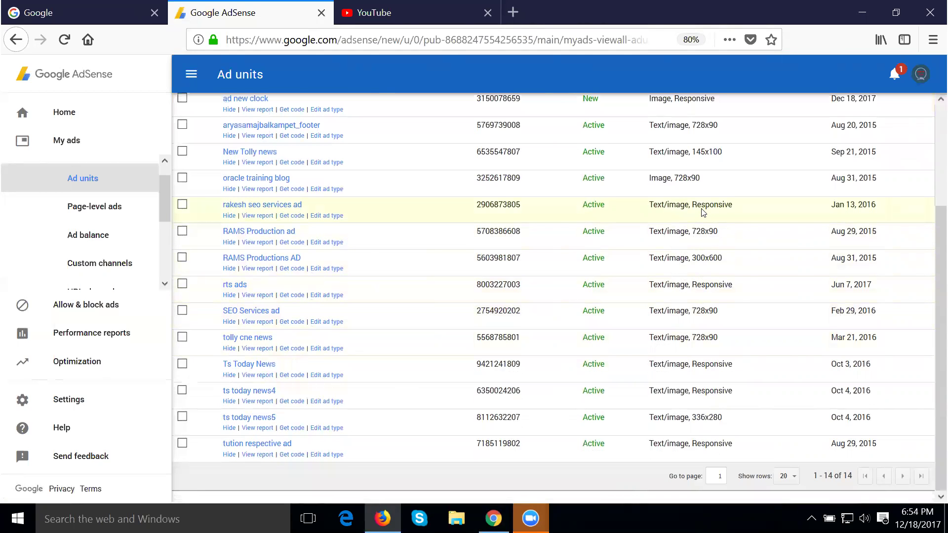
pyautogui.scroll(2, 703, 212)
pyautogui.scroll(-2, 687, 247)
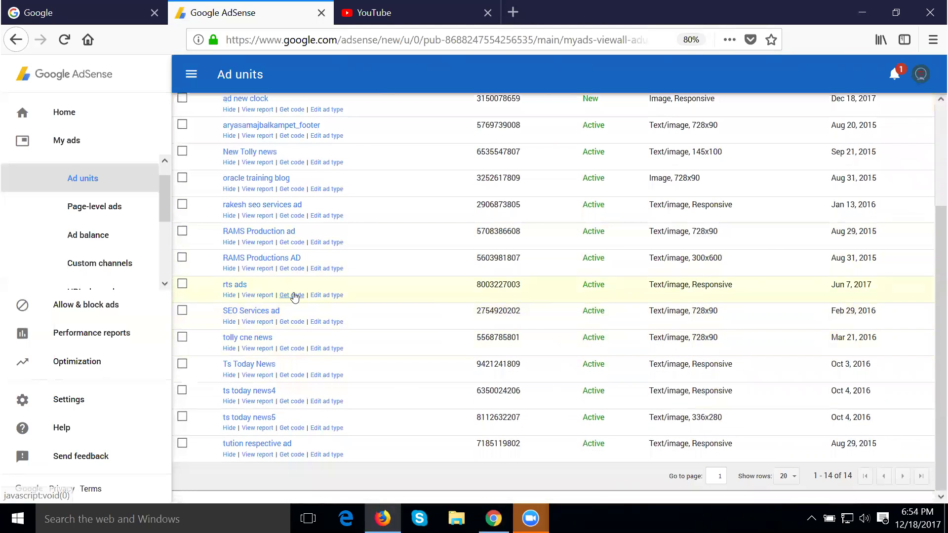
# Show the rts ads unit's ad code and select all of it.
pyautogui.click(293, 295)
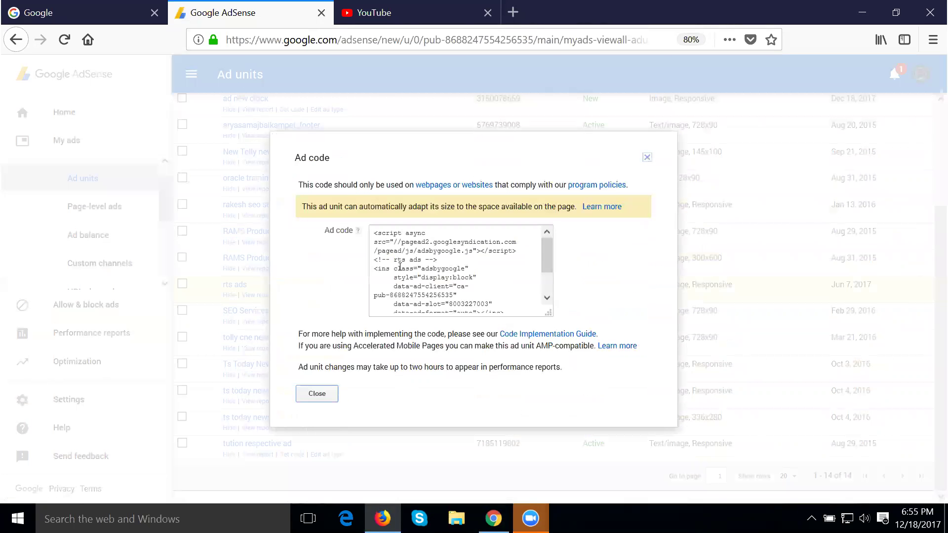
pyautogui.click(399, 267)
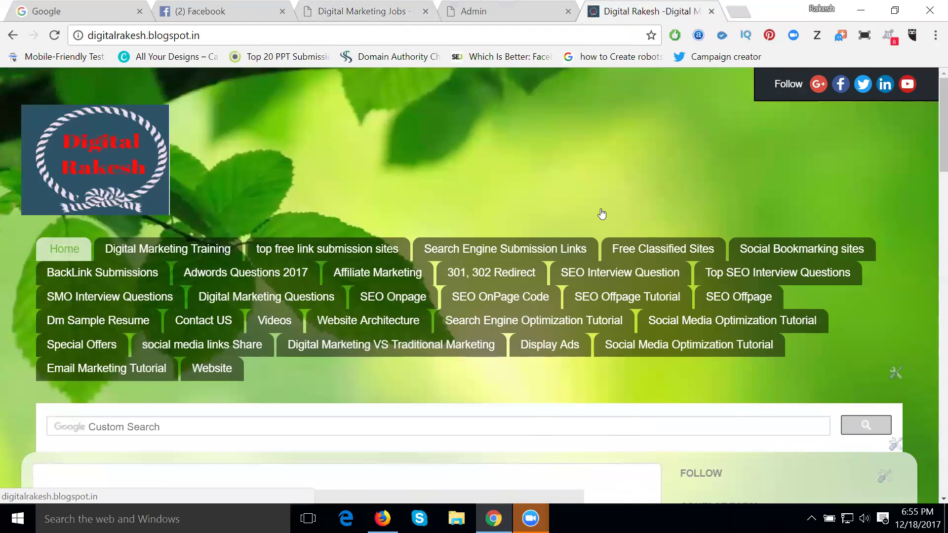
pyautogui.hotkey('ctrl', '-')
pyautogui.scroll(-6, 598, 210)
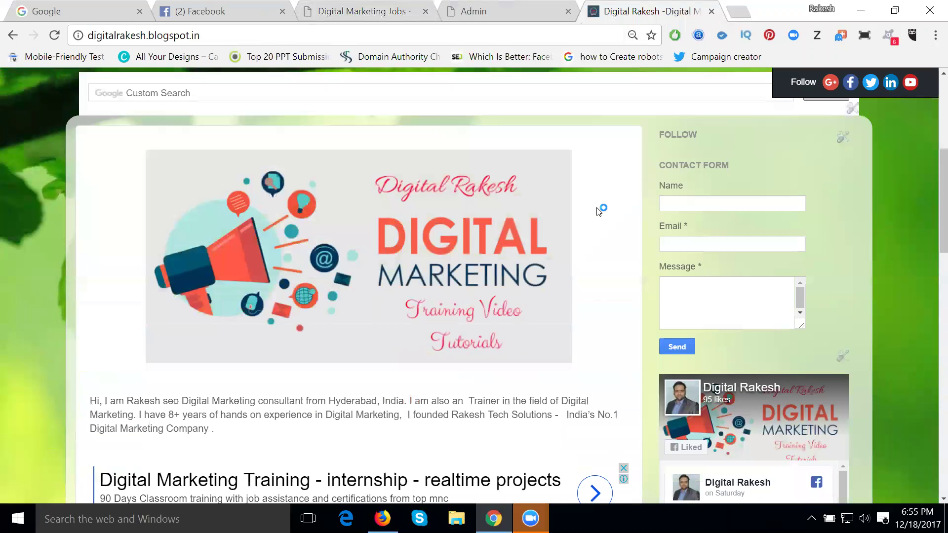
pyautogui.scroll(-9, 598, 215)
pyautogui.scroll(-1, 598, 216)
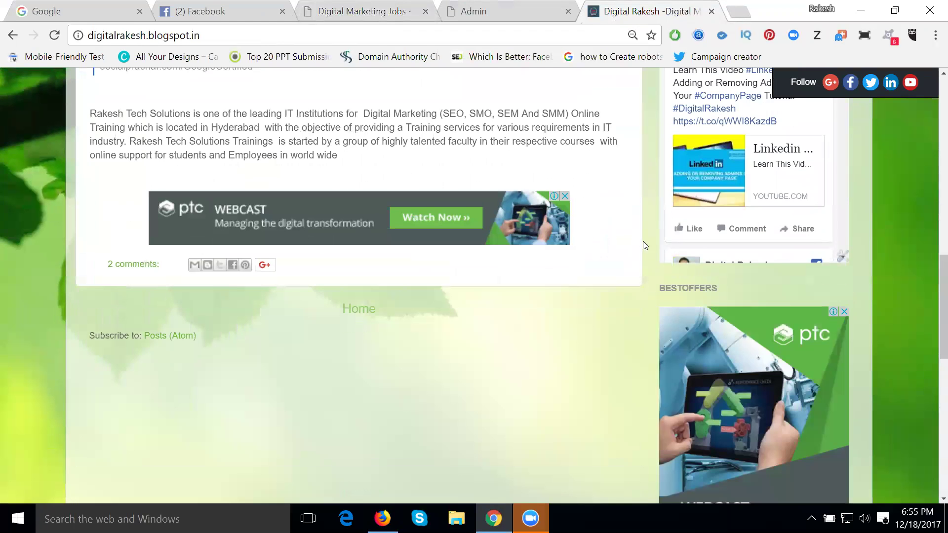
pyautogui.scroll(-5, 642, 240)
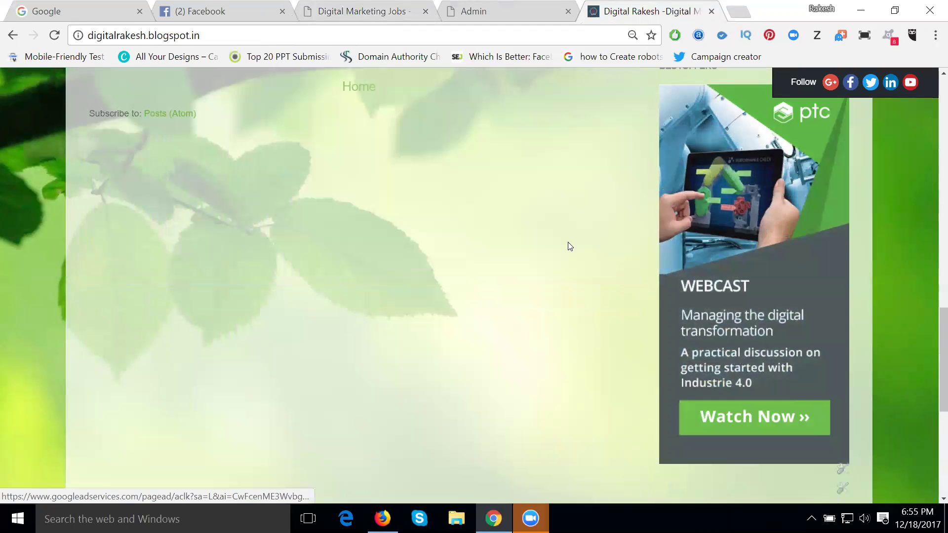
pyautogui.scroll(-7, 569, 243)
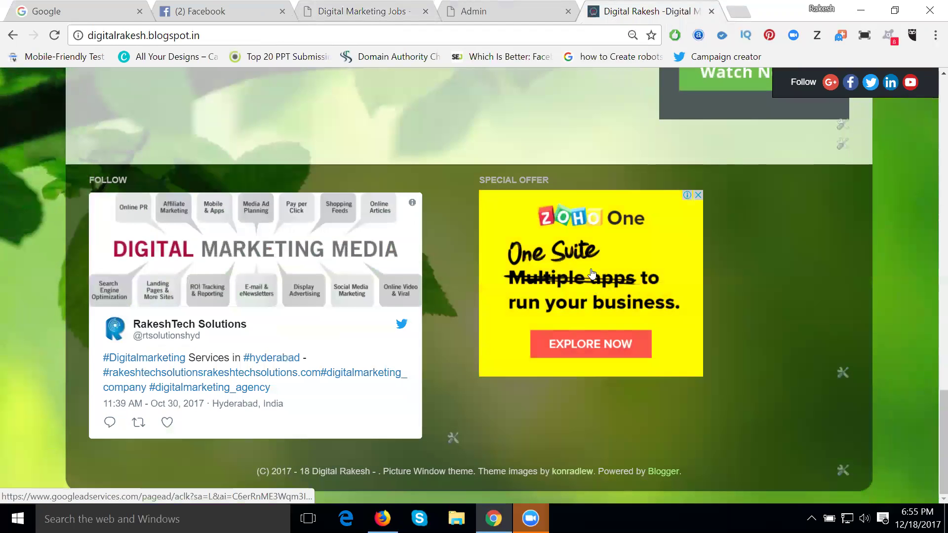
pyautogui.scroll(9, 591, 272)
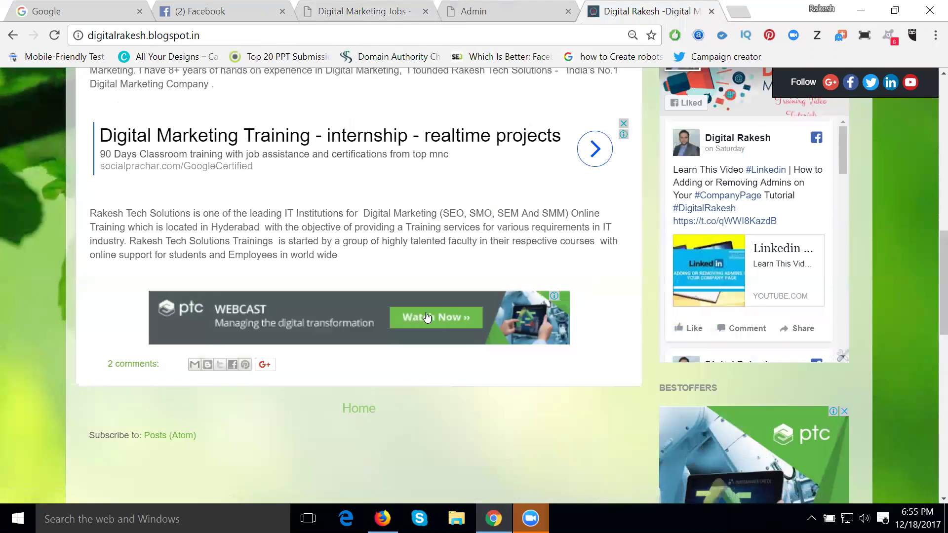
pyautogui.scroll(2, 434, 267)
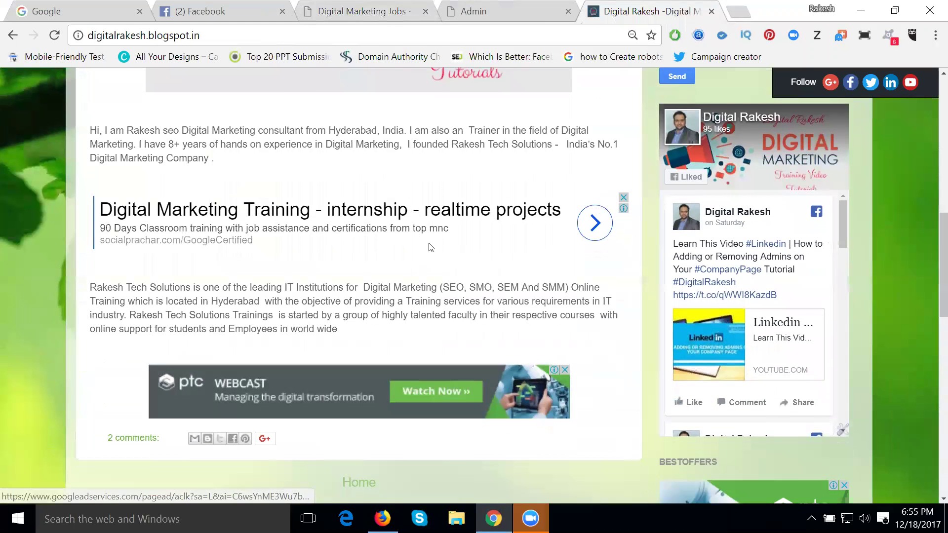
pyautogui.scroll(9, 432, 218)
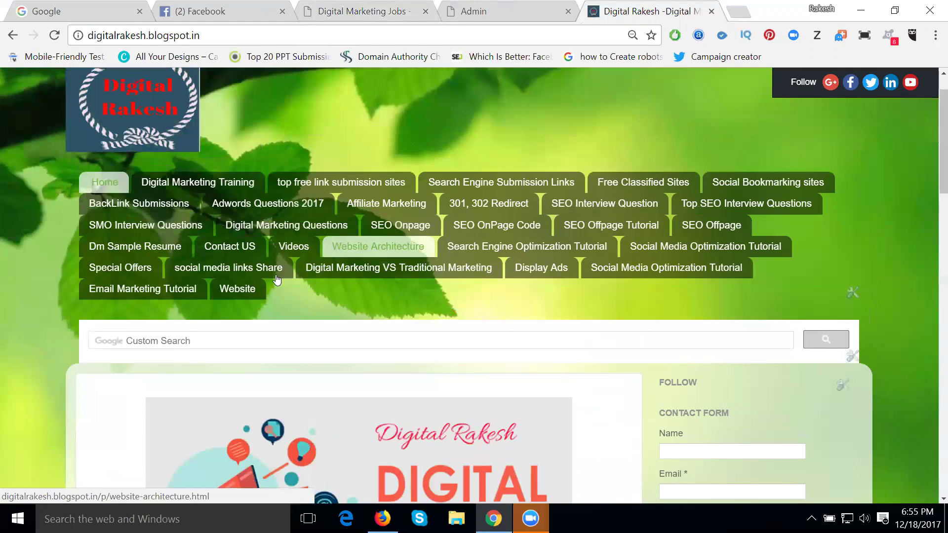
pyautogui.click(152, 292)
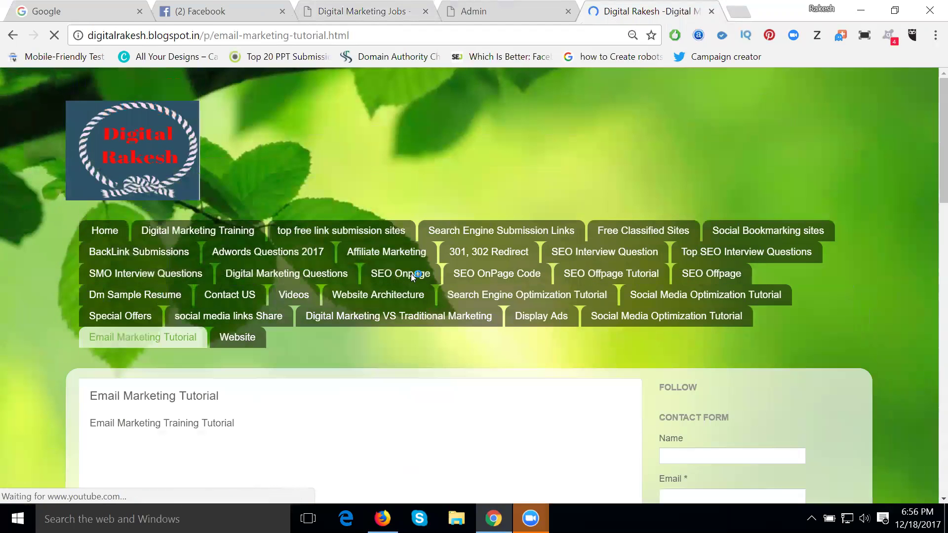
pyautogui.scroll(-2, 603, 267)
pyautogui.scroll(-10, 602, 267)
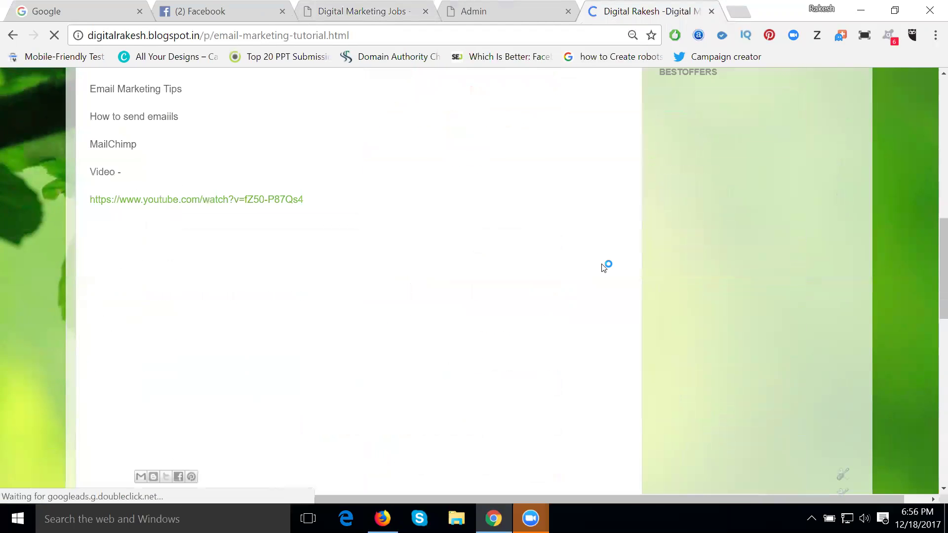
pyautogui.scroll(1, 602, 267)
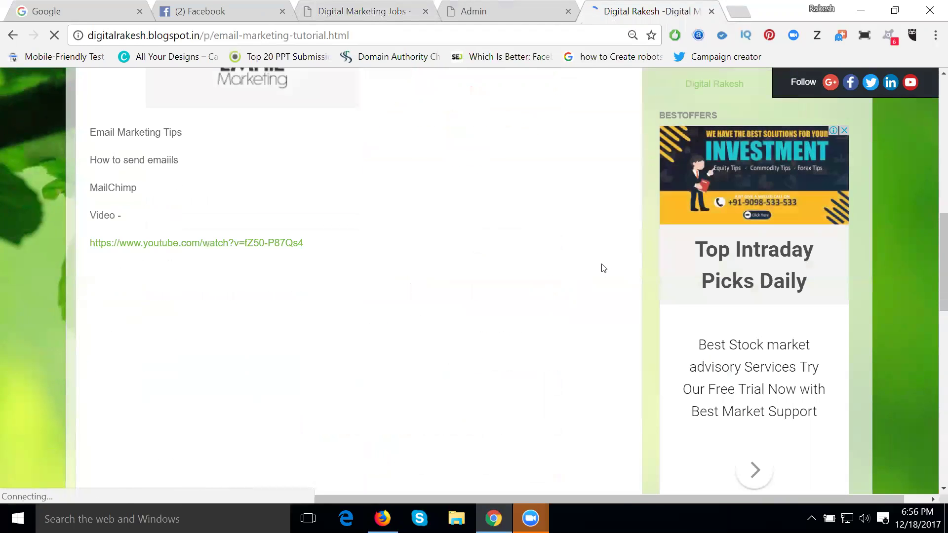
pyautogui.scroll(2, 603, 267)
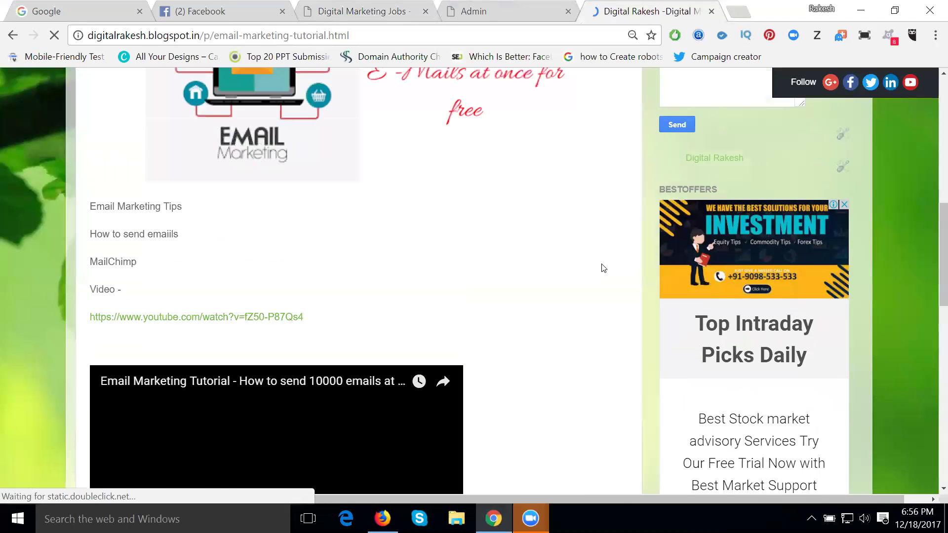
pyautogui.scroll(-6, 603, 267)
pyautogui.scroll(6, 603, 267)
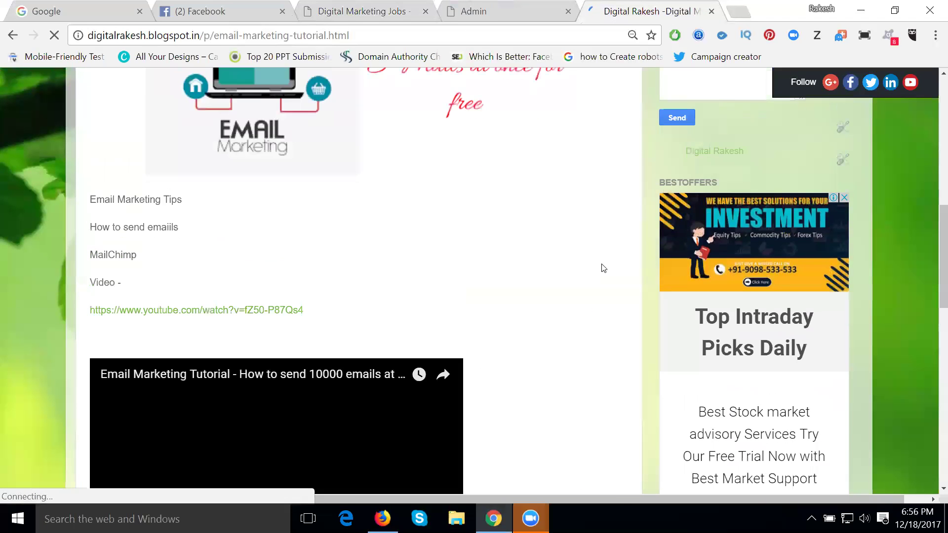
pyautogui.scroll(2, 602, 267)
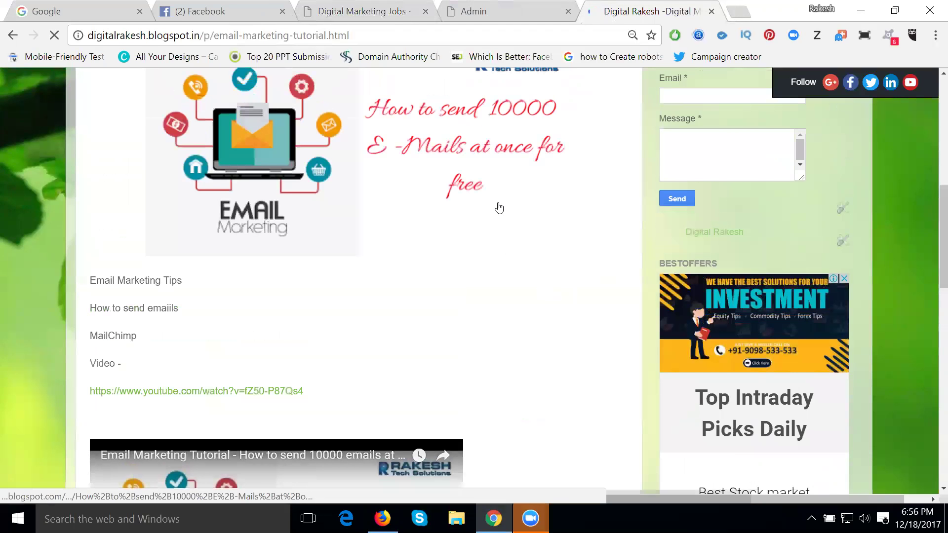
# Load blogger.com in a new tab, then look over the live tutorial page.
pyautogui.hotkey('ctrl', 't')
pyautogui.write('blogg')
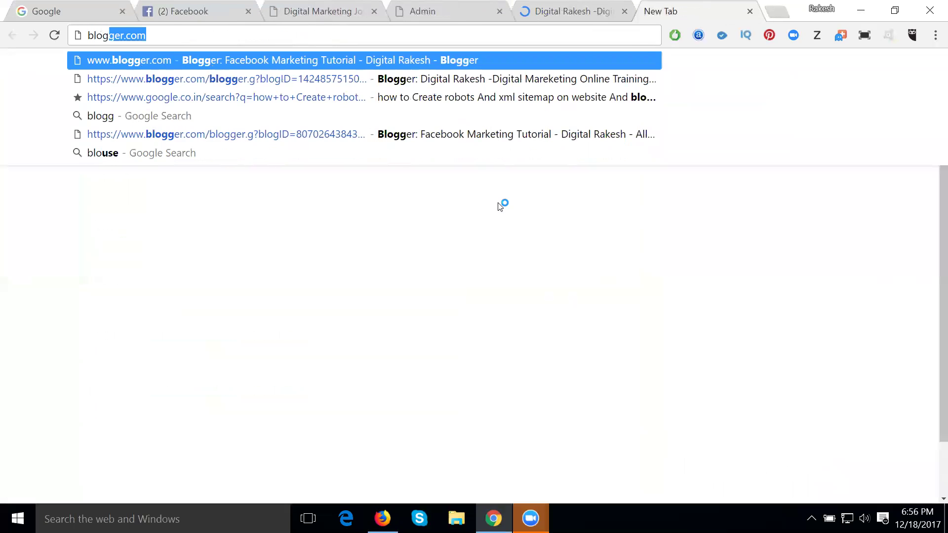
pyautogui.press('Return')
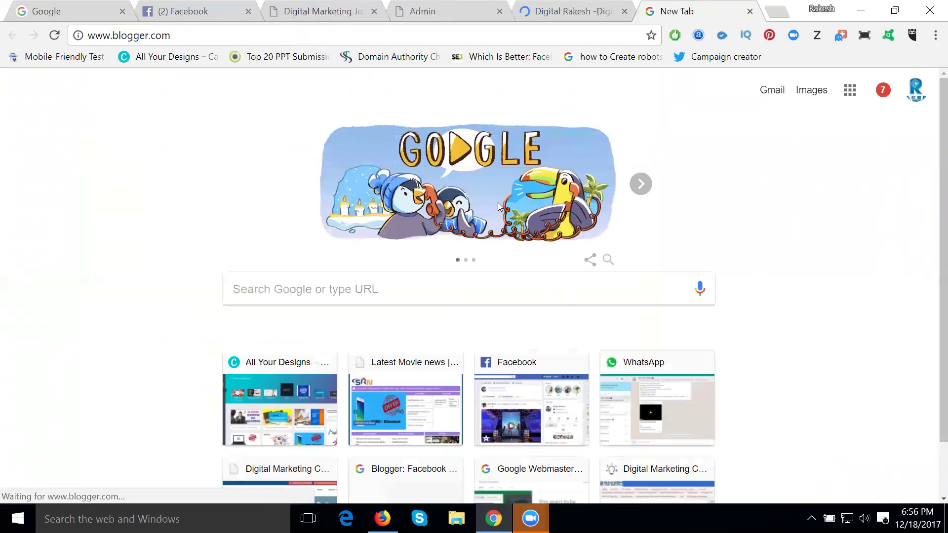
pyautogui.click(568, 12)
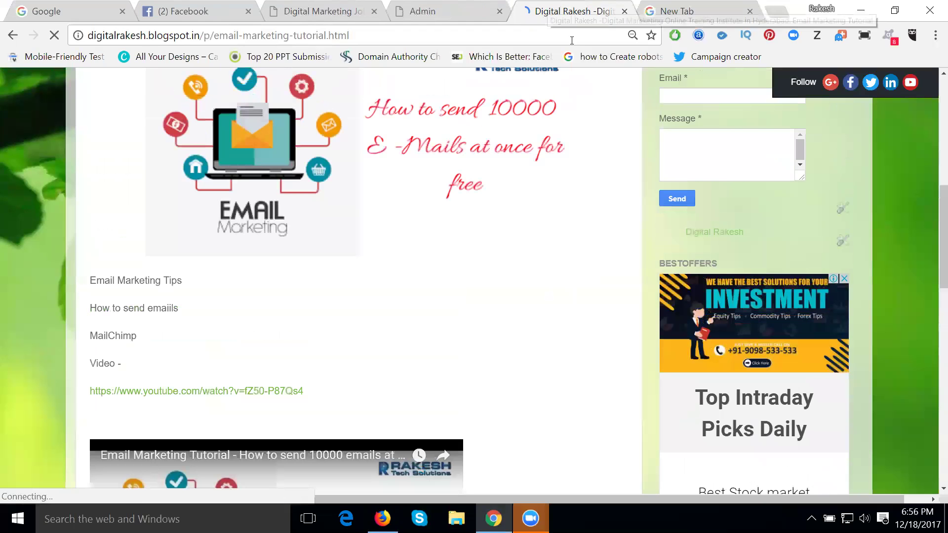
pyautogui.scroll(-12, 737, 314)
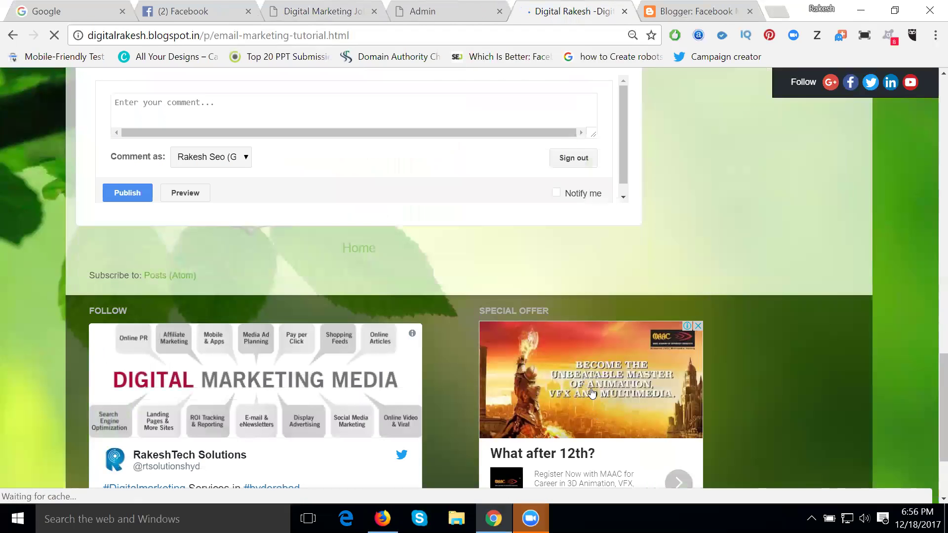
pyautogui.scroll(9, 590, 388)
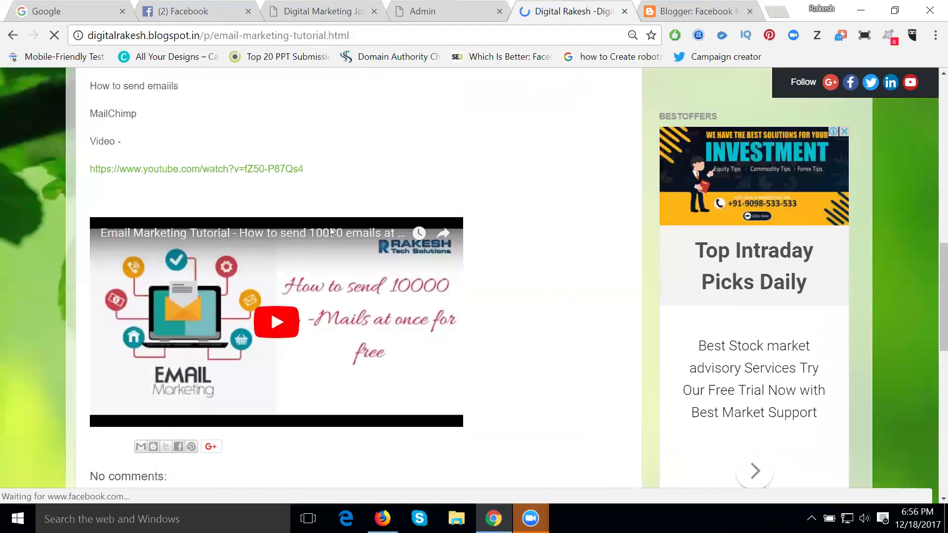
pyautogui.scroll(3, 332, 237)
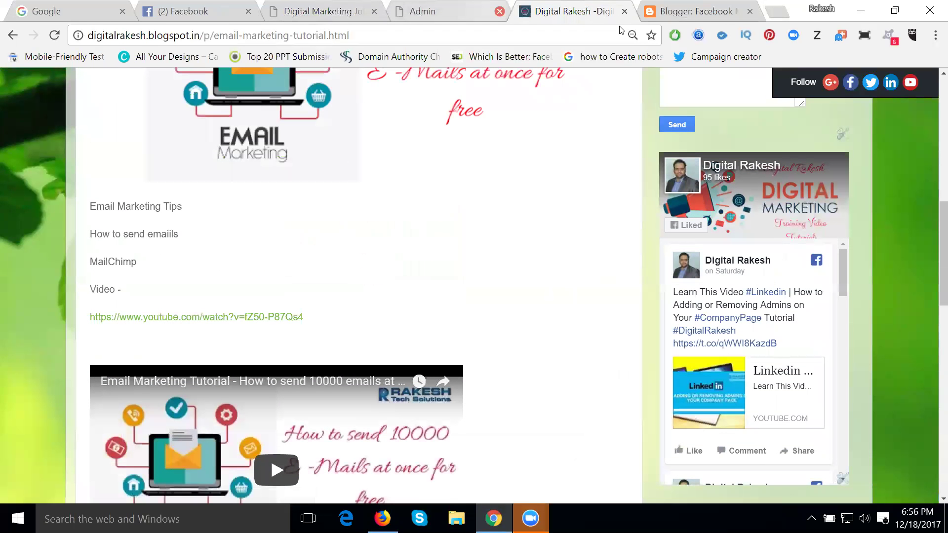
# Switch the Blogger dashboard to Digital Rakesh and bring up its All pages list.
pyautogui.click(688, 11)
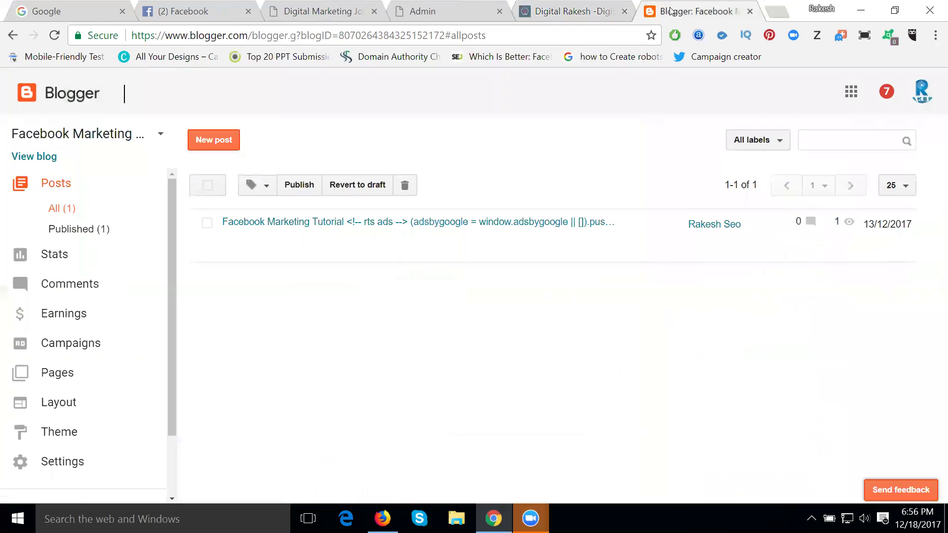
pyautogui.click(160, 135)
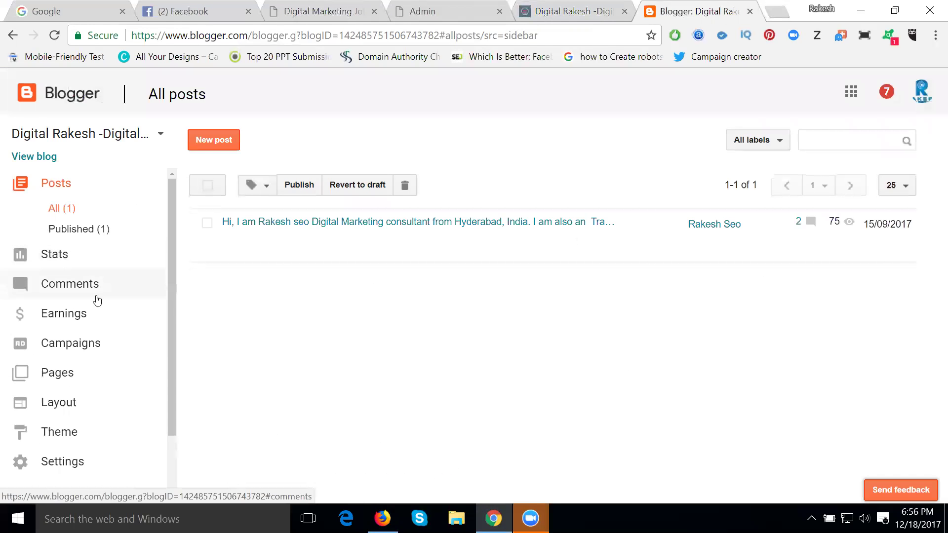
pyautogui.click(57, 373)
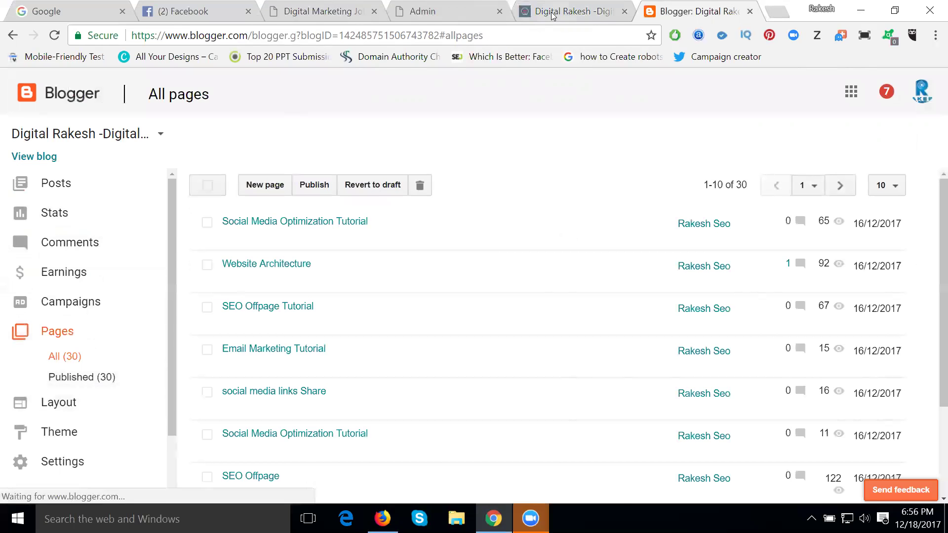
pyautogui.hotkey('ctrl', 'shift', 'Tab')
pyautogui.scroll(5, 113, 217)
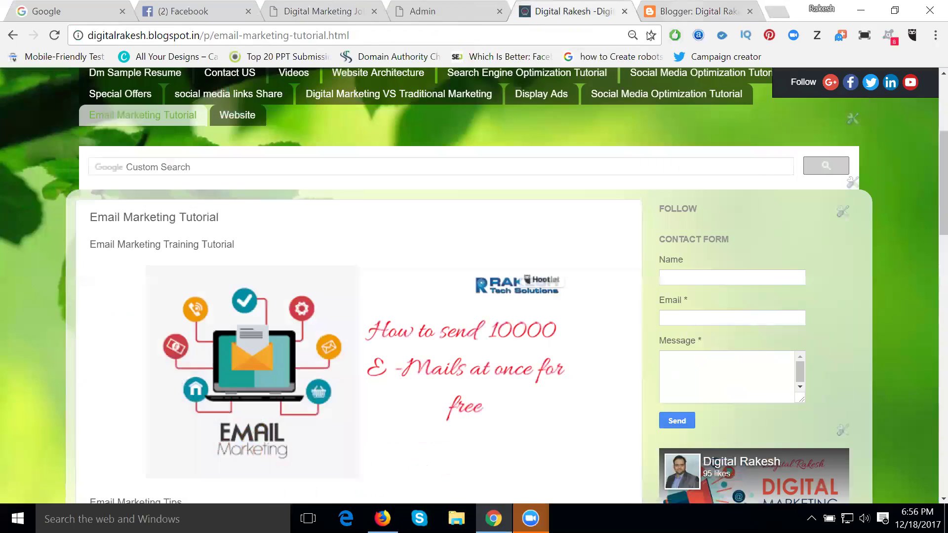
pyautogui.click(691, 11)
pyautogui.scroll(-2, 285, 251)
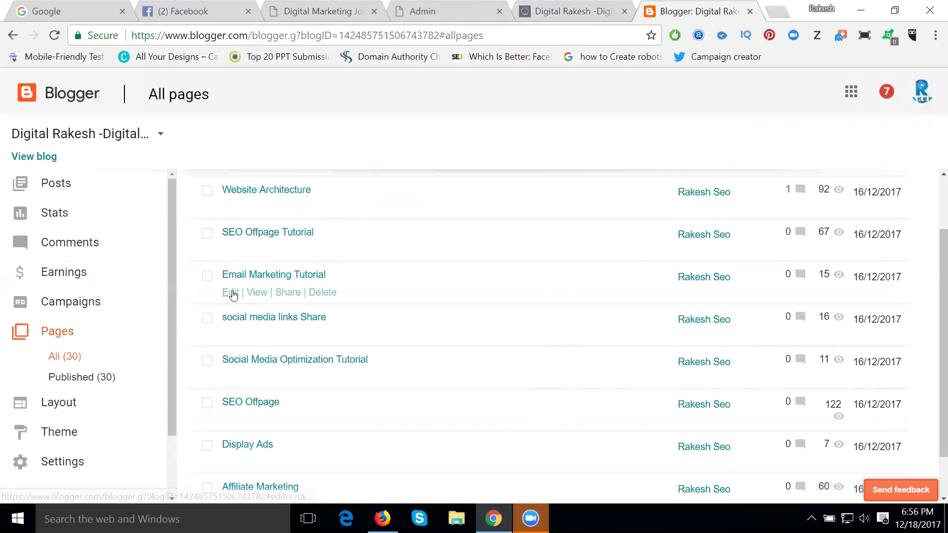
# Open the Email Marketing Tutorial page in Blogger's page editor.
pyautogui.click(232, 295)
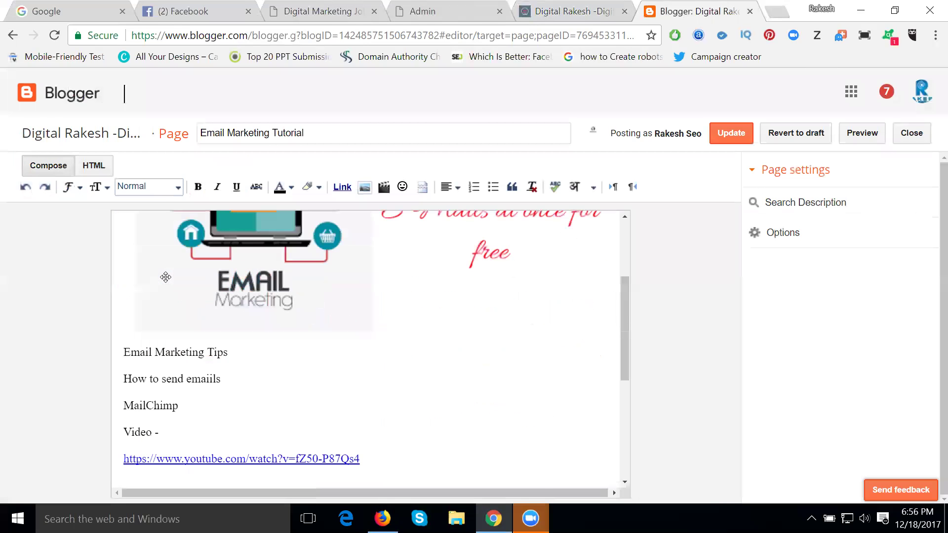
pyautogui.scroll(-2, 158, 355)
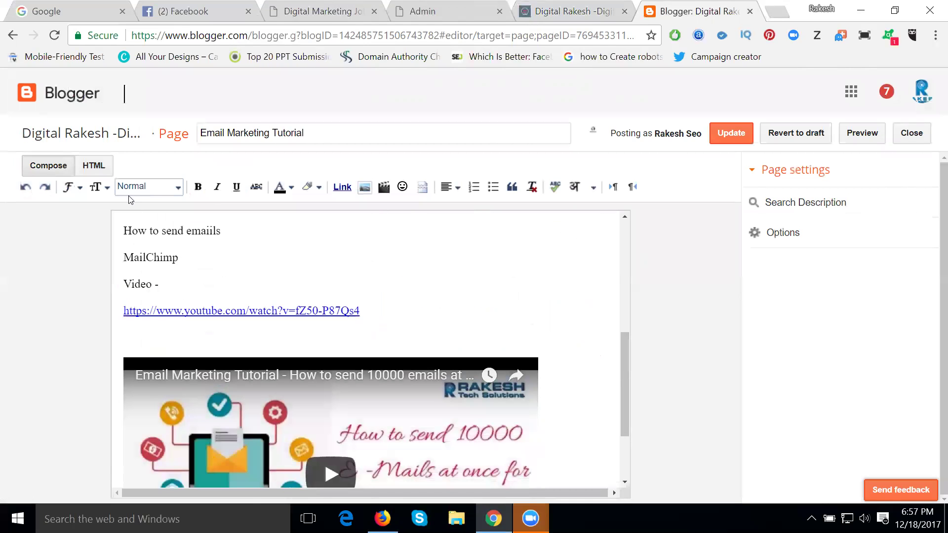
# In HTML view, paste the rts ads code after the MailChimp line, followed by a <br /> line.
pyautogui.click(92, 167)
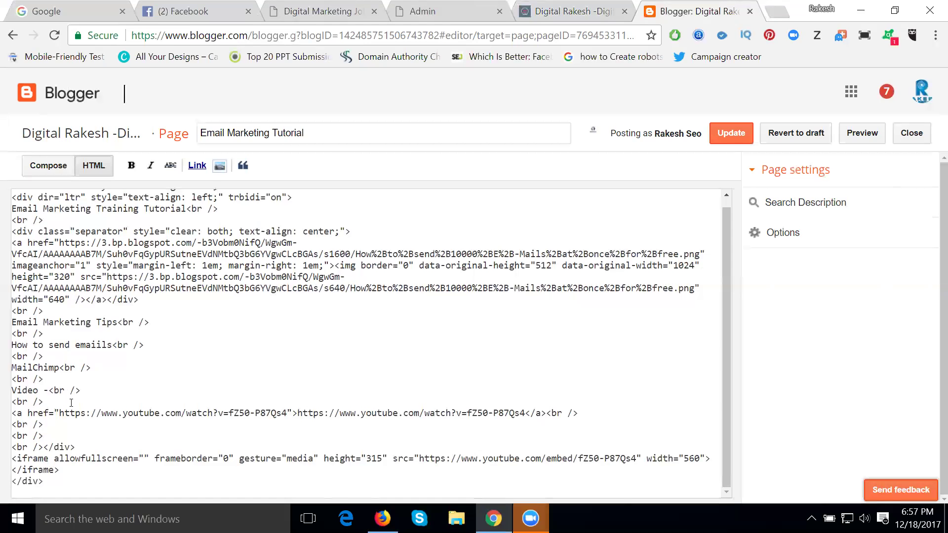
pyautogui.click(101, 366)
pyautogui.press('Return')
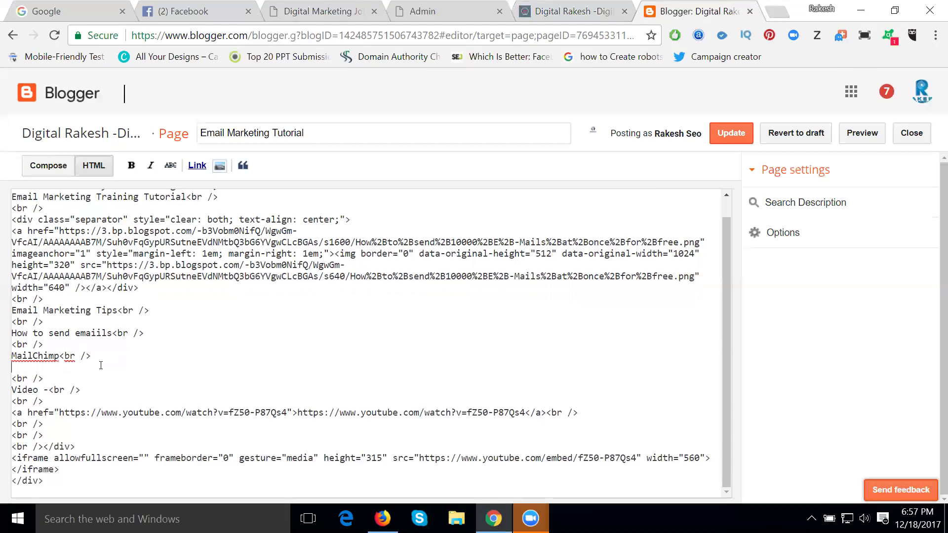
pyautogui.press('Return')
pyautogui.hotkey('ctrl', 'v')
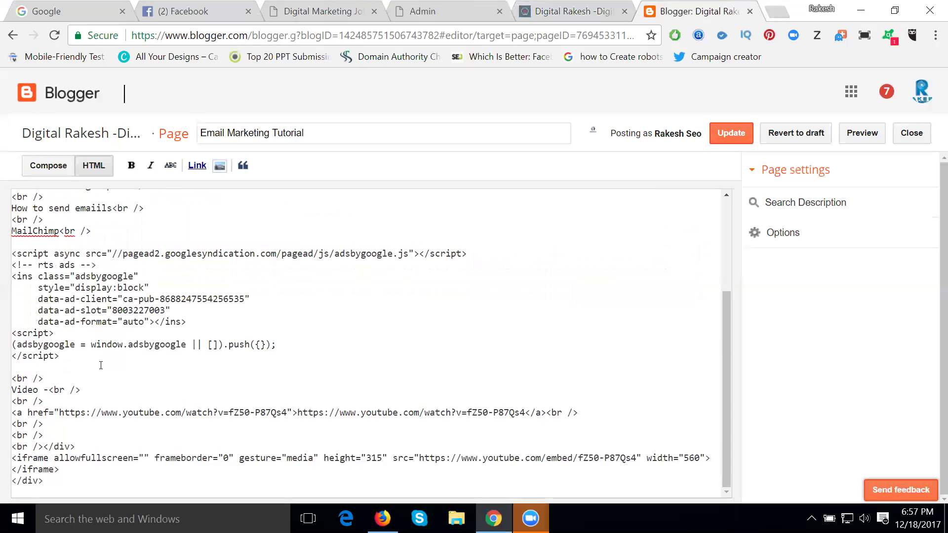
pyautogui.moveTo(60, 378); pyautogui.dragTo(3, 379)
pyautogui.hotkey('ctrl', 'c')
pyautogui.click(11, 366)
pyautogui.press('Return')
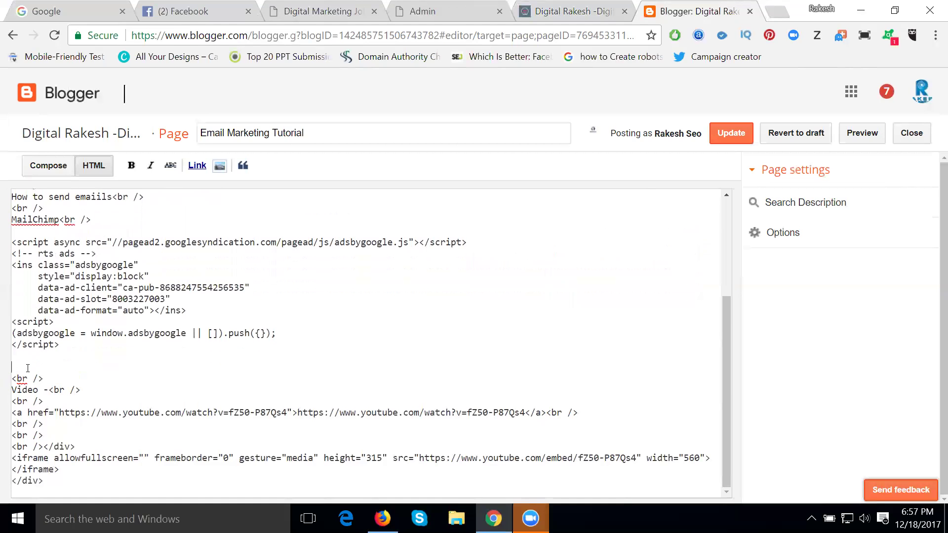
pyautogui.hotkey('ctrl', 'v')
# Update the Email Marketing Tutorial page, then reload the live blog to find the ad beneath MailChimp.
pyautogui.click(737, 140)
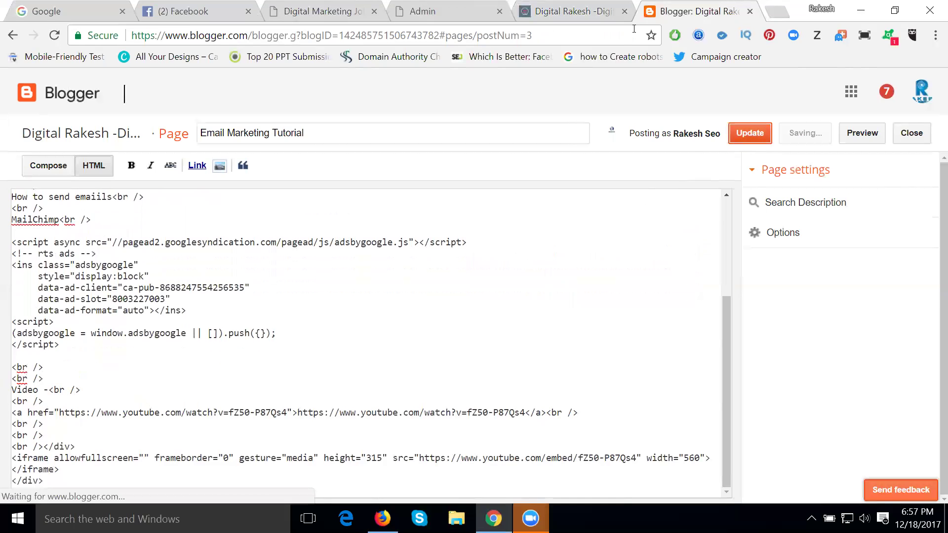
pyautogui.click(566, 12)
pyautogui.click(58, 39)
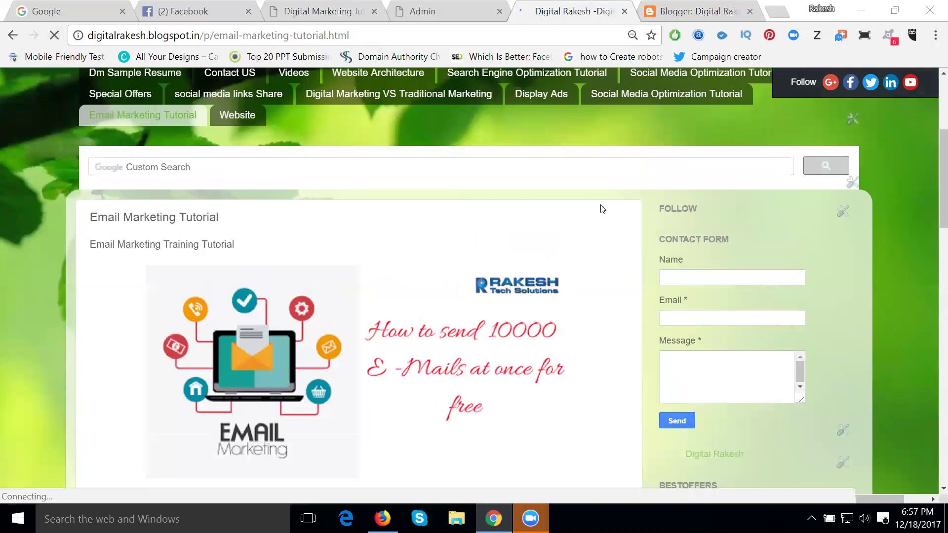
pyautogui.scroll(-5, 601, 207)
pyautogui.scroll(-3, 601, 208)
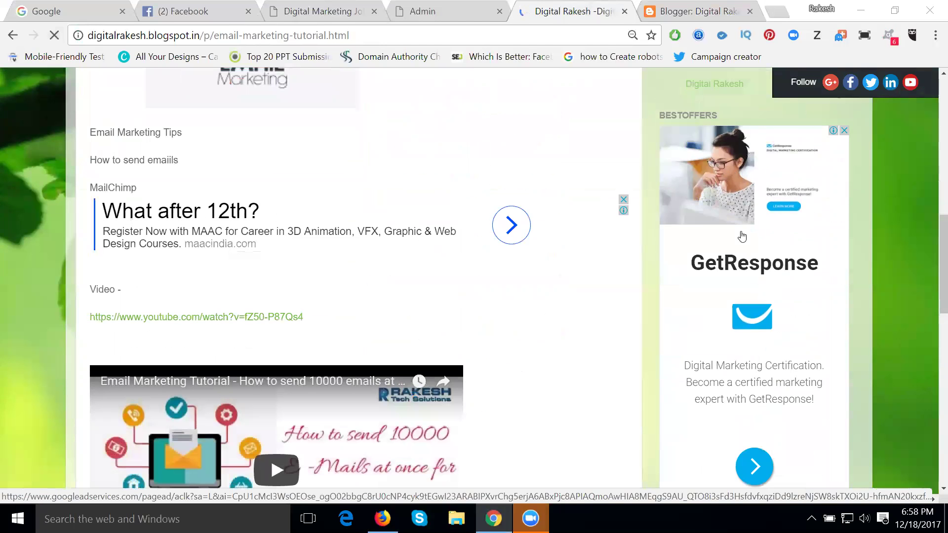
pyautogui.scroll(-12, 730, 258)
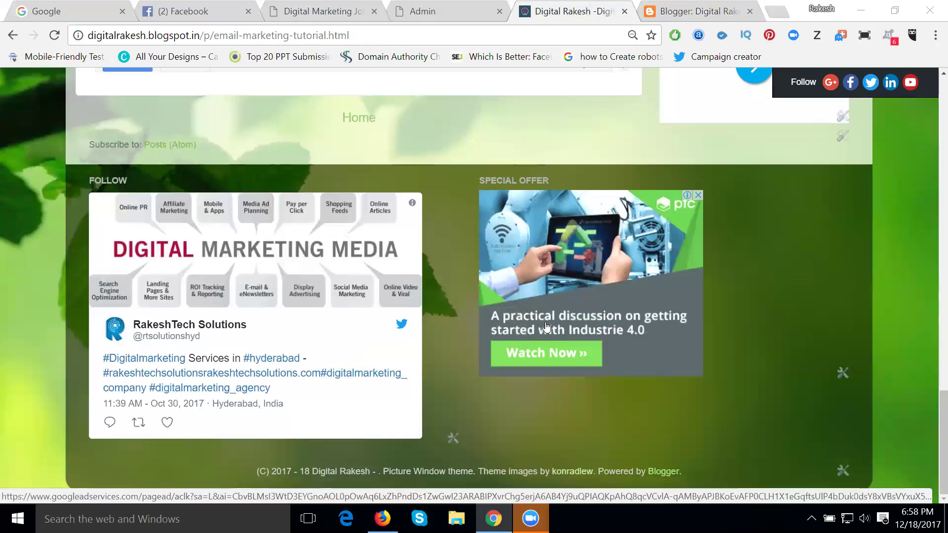
# Return to the AdSense window and close the rts ads code dialog.
pyautogui.click(382, 518)
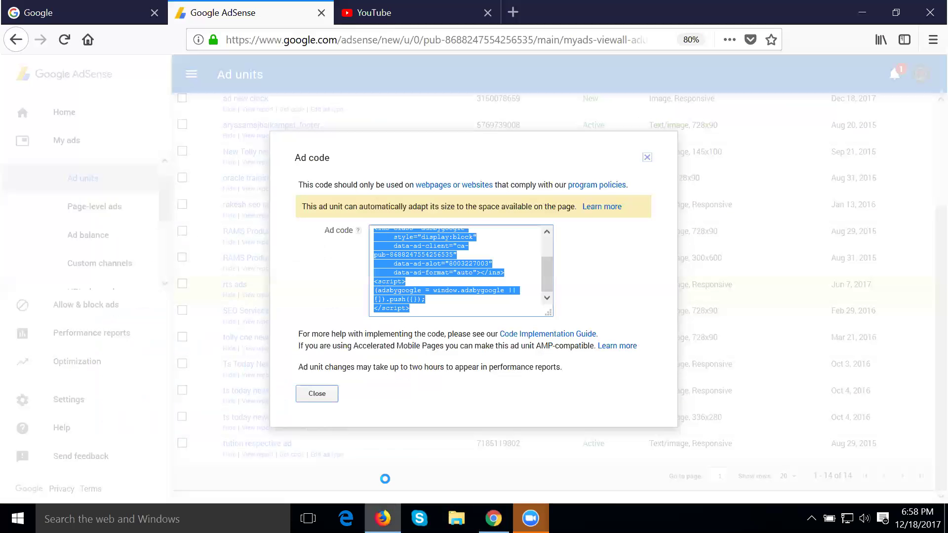
pyautogui.click(316, 395)
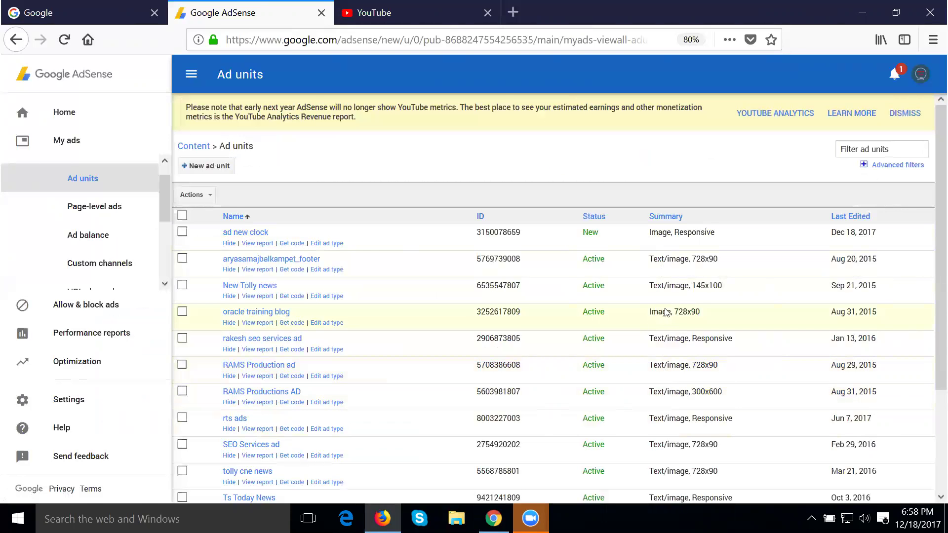
# Bring up the oracle training blog 728x90 unit's Asynchronous ad code and select all of it.
pyautogui.click(294, 324)
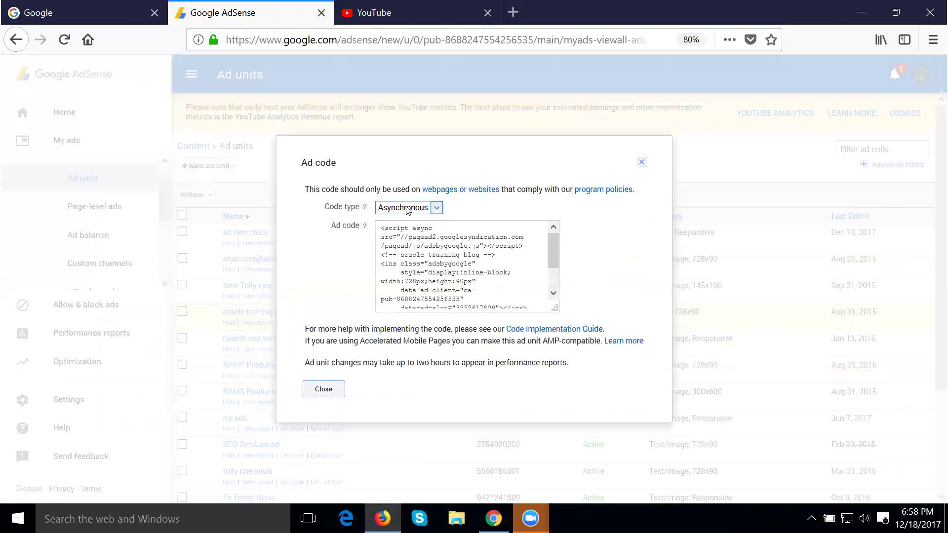
pyautogui.click(408, 209)
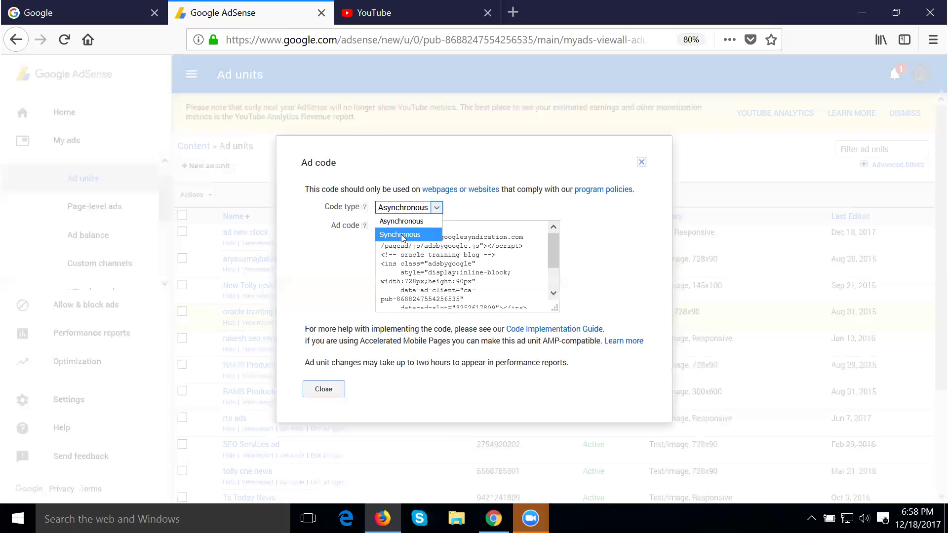
pyautogui.click(332, 391)
pyautogui.click(323, 389)
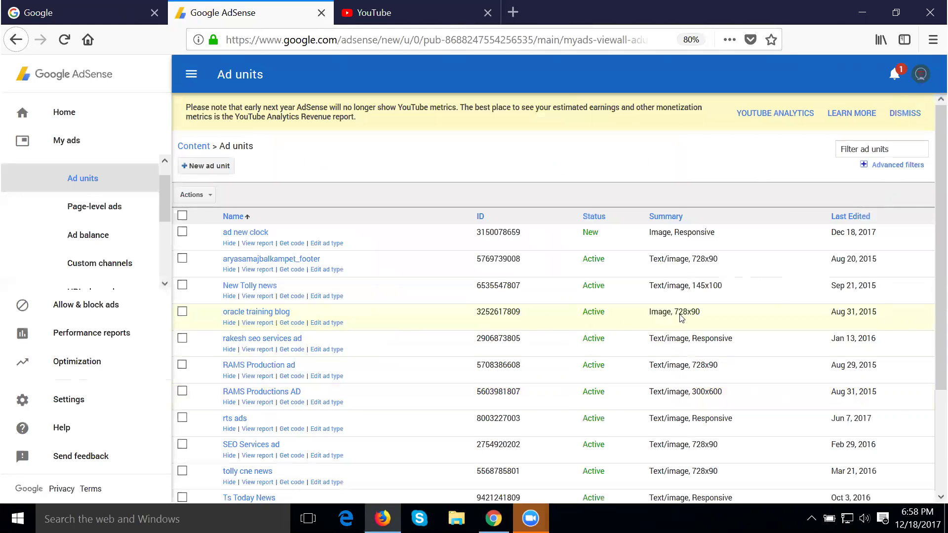
pyautogui.click(293, 324)
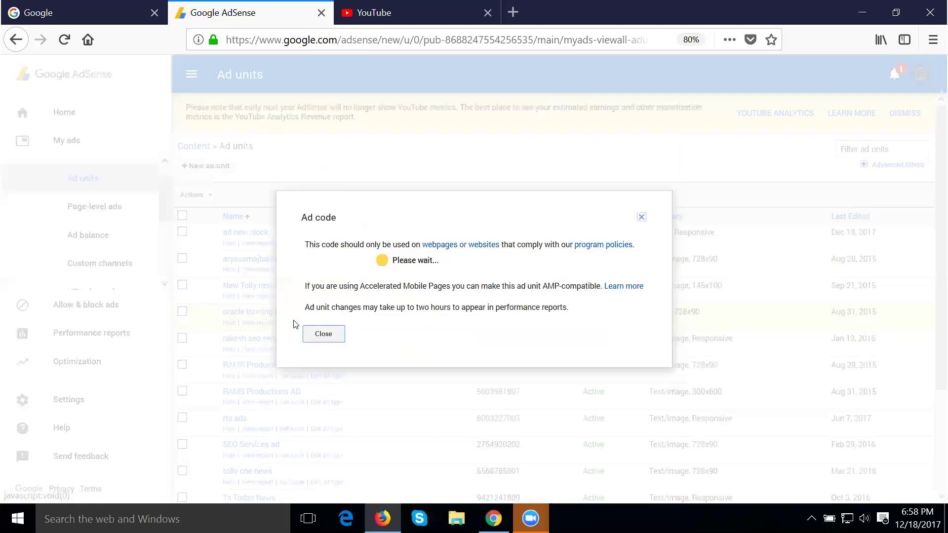
pyautogui.click(460, 245)
pyautogui.hotkey('ctrl', 'c')
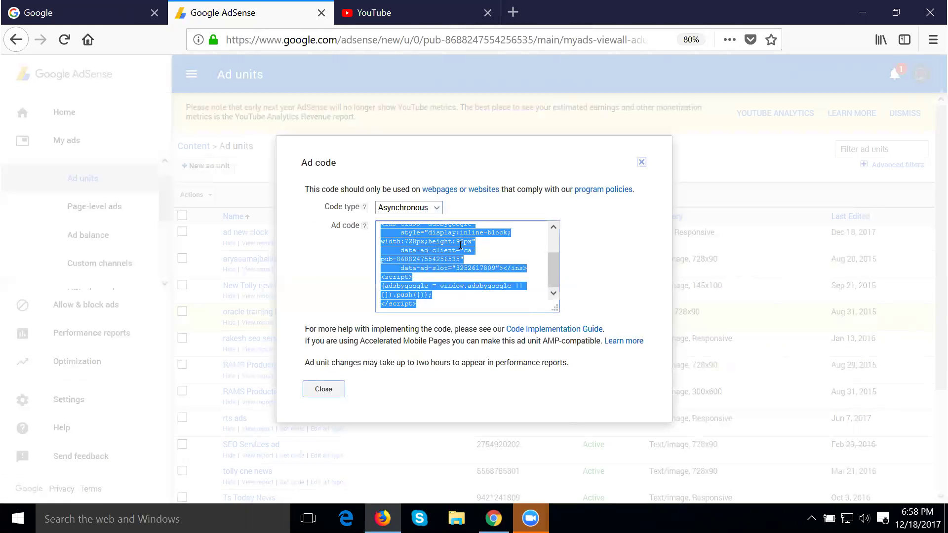
# On the Blogger Layout page, add an HTML/JavaScript gadget to the Cross-column section.
pyautogui.click(493, 518)
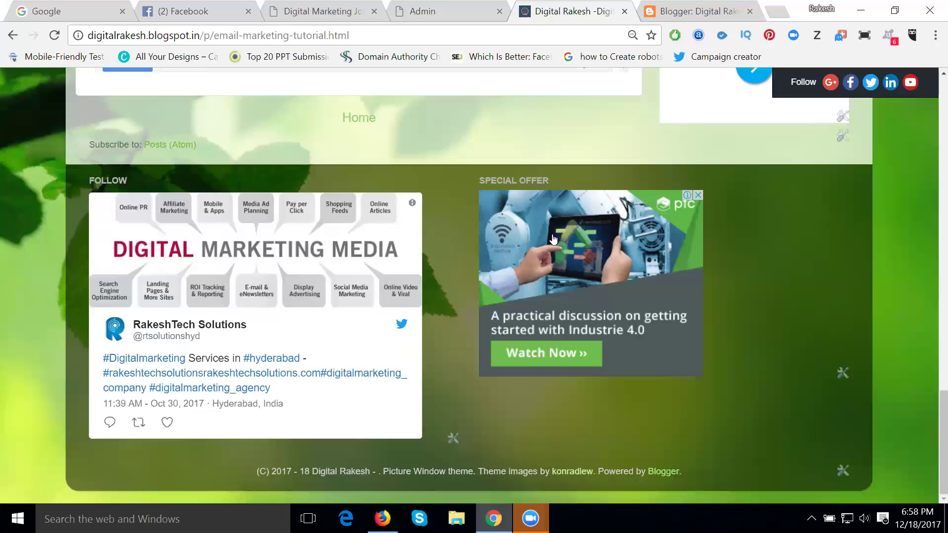
pyautogui.click(652, 13)
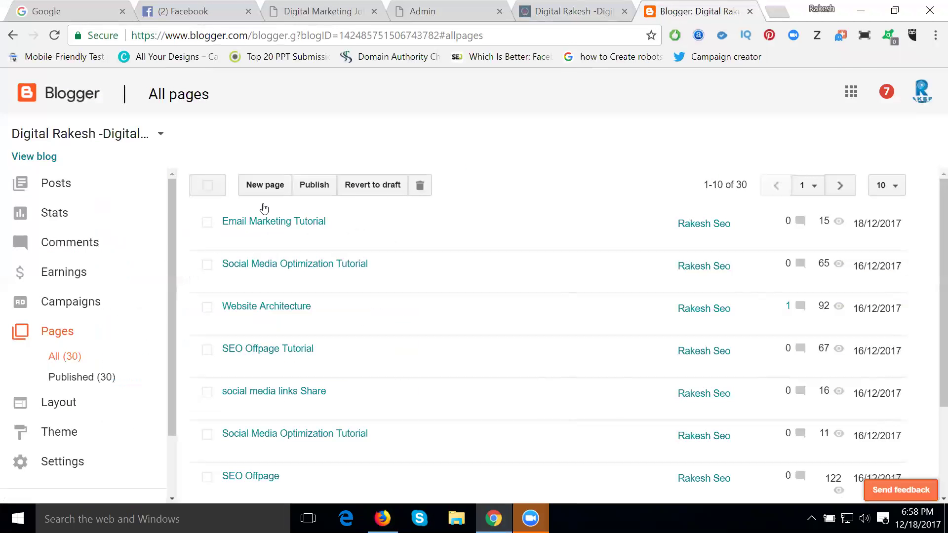
pyautogui.click(92, 404)
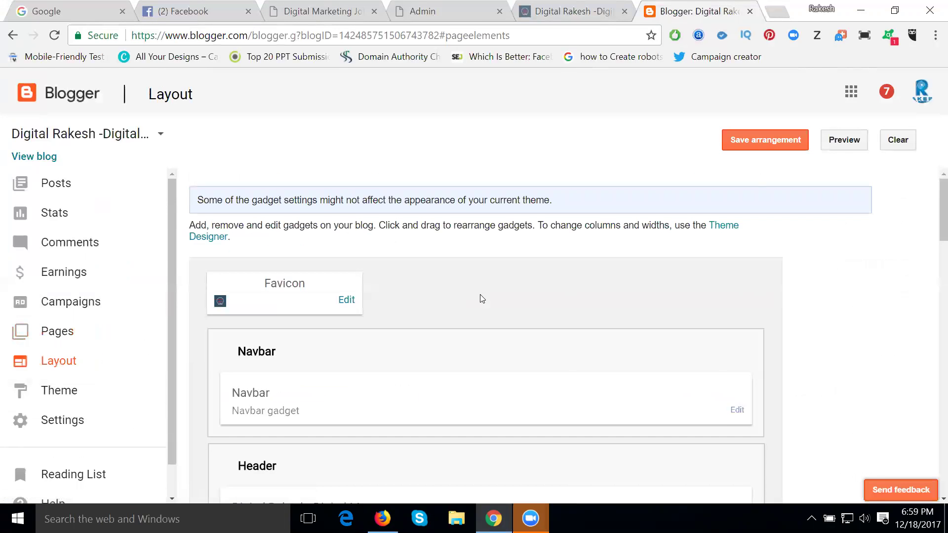
pyautogui.scroll(-6, 481, 298)
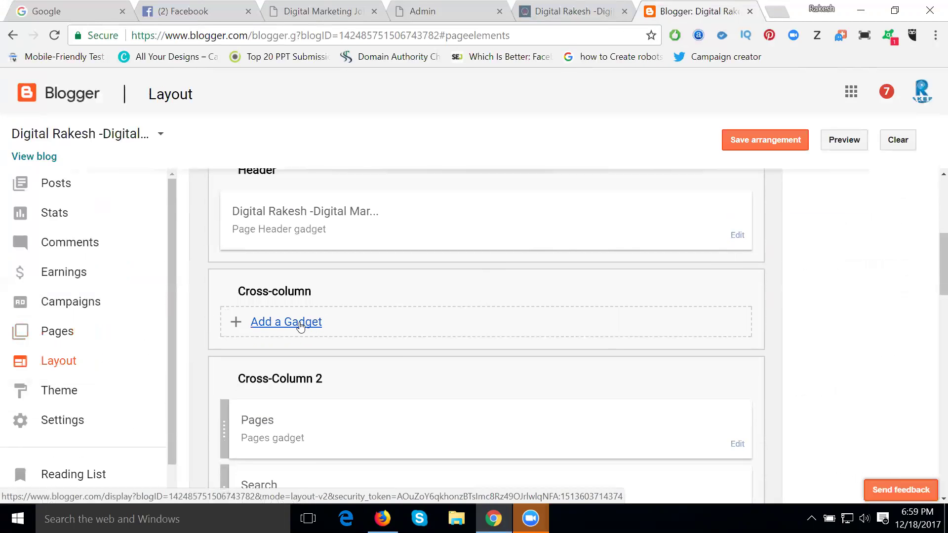
pyautogui.click(301, 324)
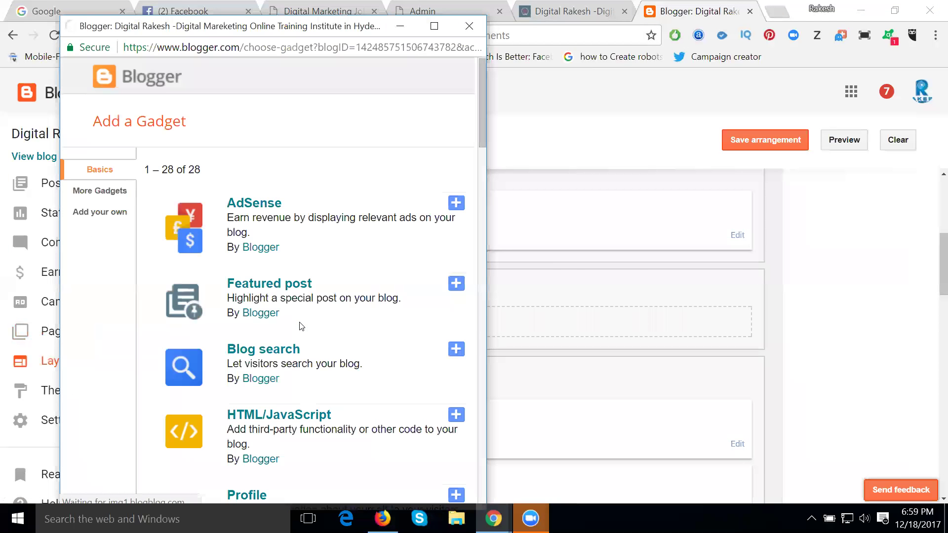
pyautogui.scroll(-2, 312, 327)
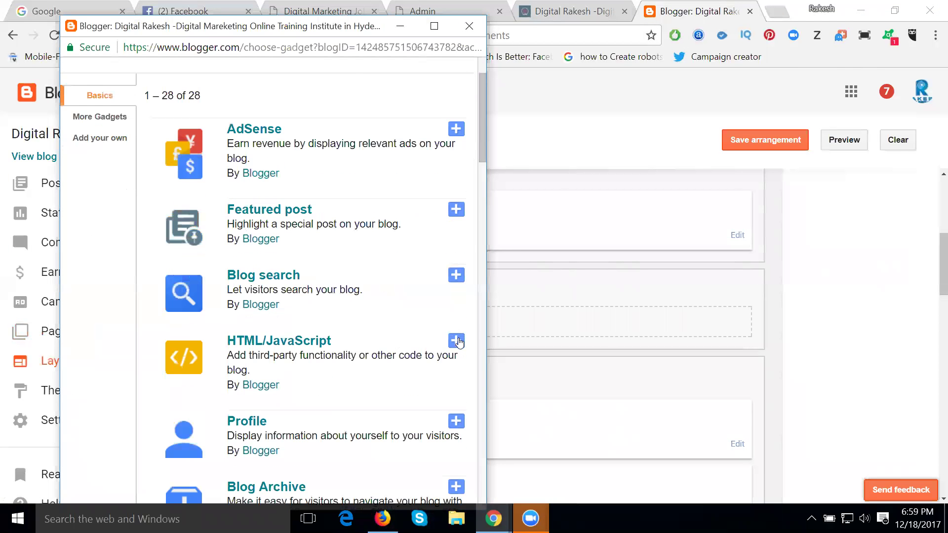
pyautogui.click(456, 341)
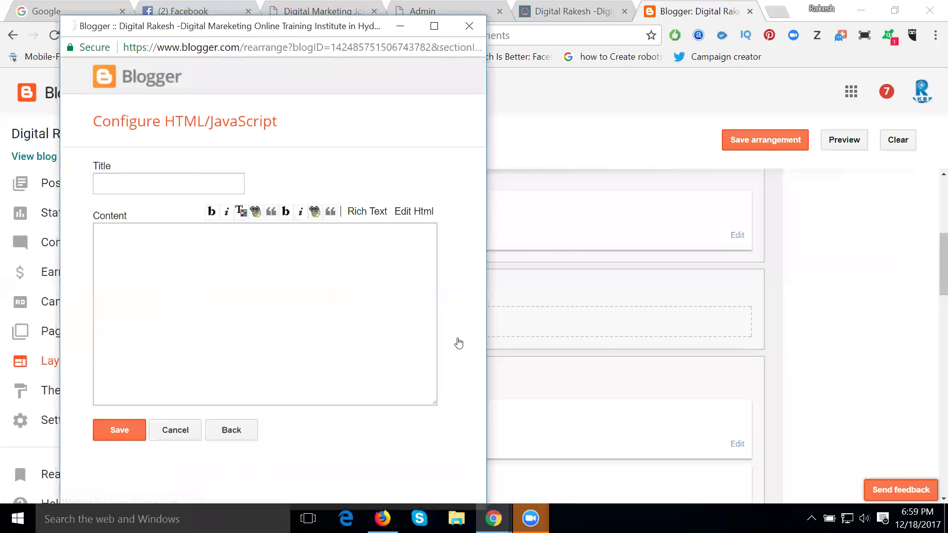
# Title the gadget 'Offer', paste the AdSense ad code as its content, and save it.
pyautogui.click(185, 182)
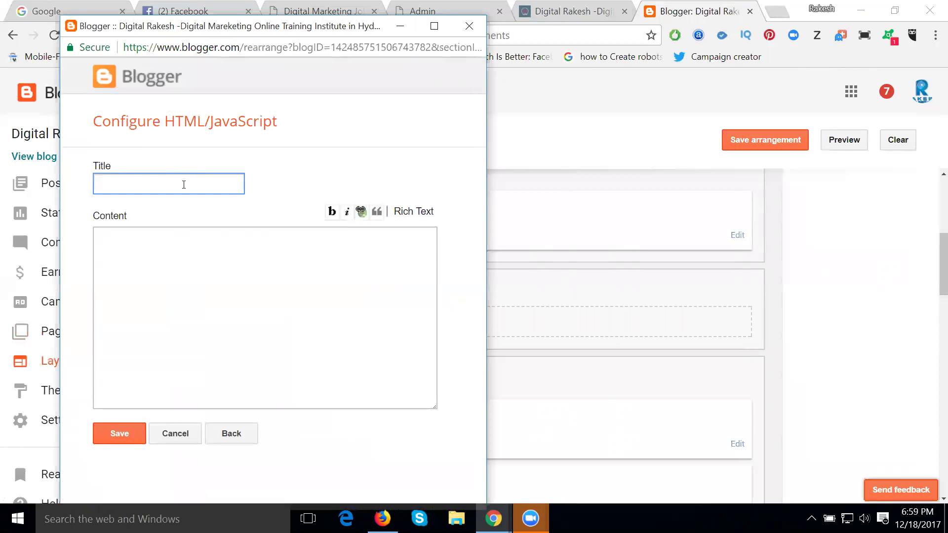
pyautogui.write('Offer')
pyautogui.click(176, 238)
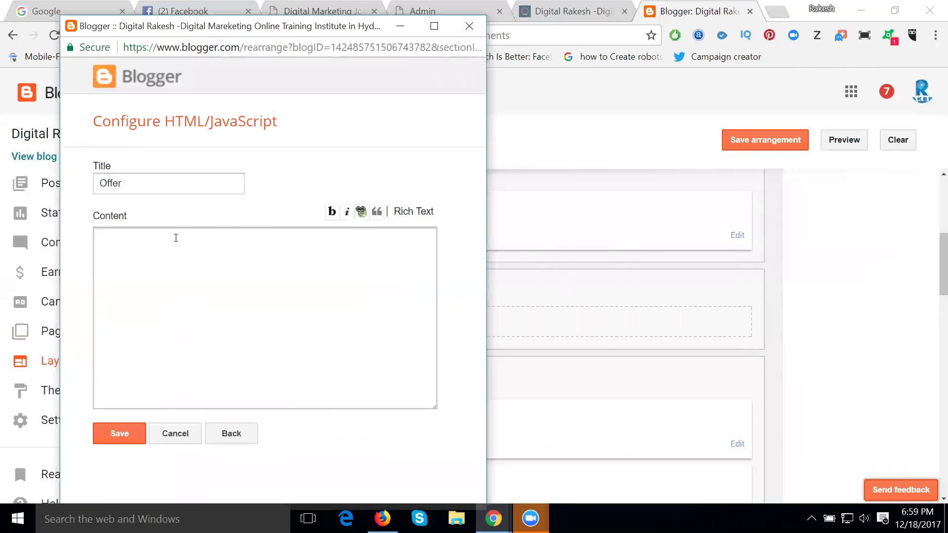
pyautogui.hotkey('ctrl', 'v')
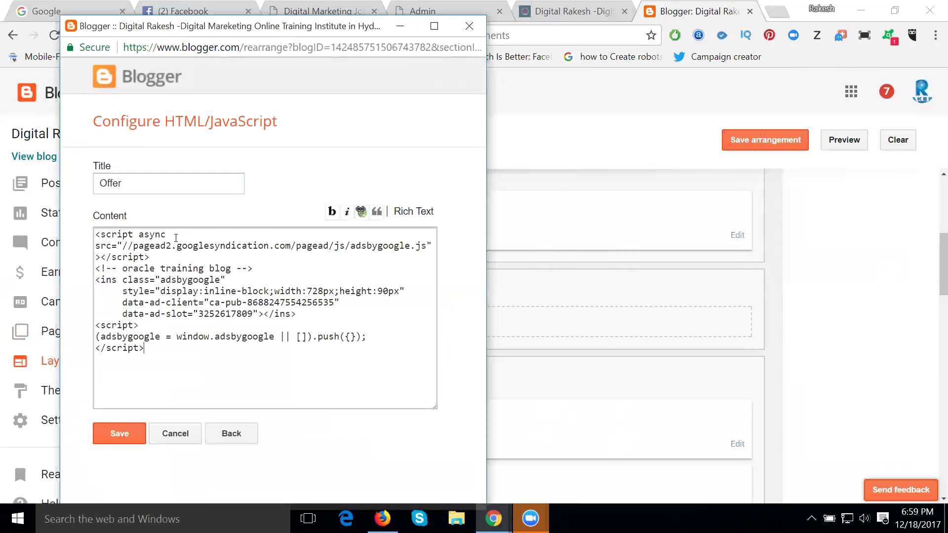
pyautogui.click(115, 435)
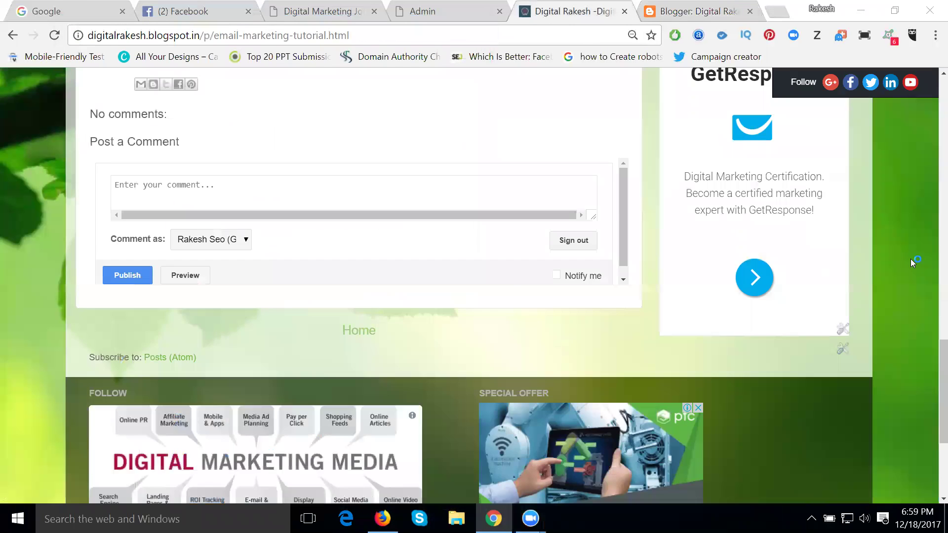
# Scroll to the top of the live blog and go to its Home page.
pyautogui.scroll(5, 163, 115)
pyautogui.scroll(9, 163, 115)
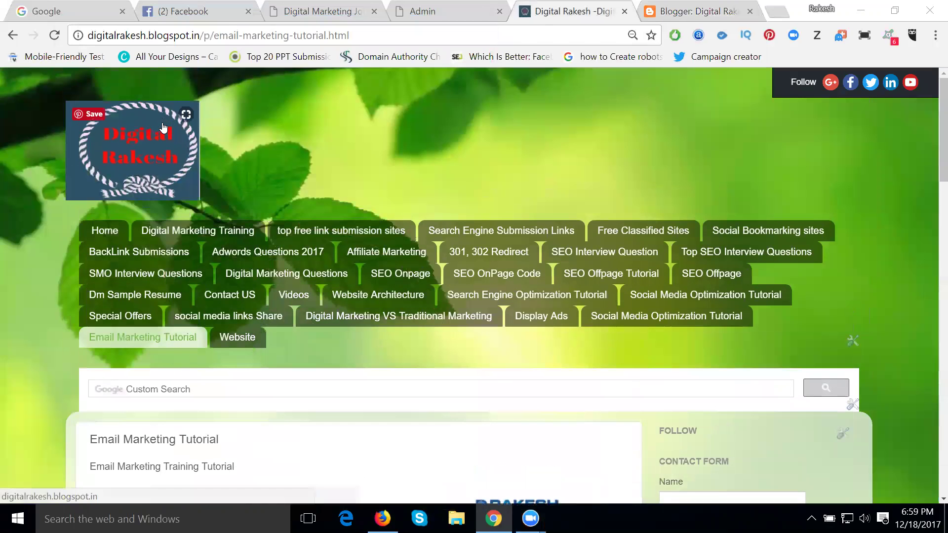
pyautogui.click(102, 226)
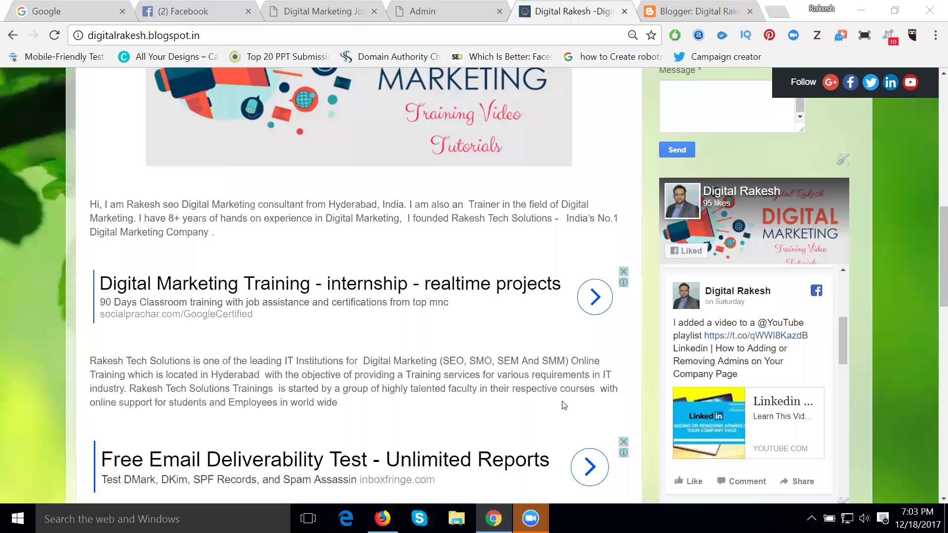
pyautogui.scroll(3, 567, 344)
pyautogui.scroll(5, 569, 344)
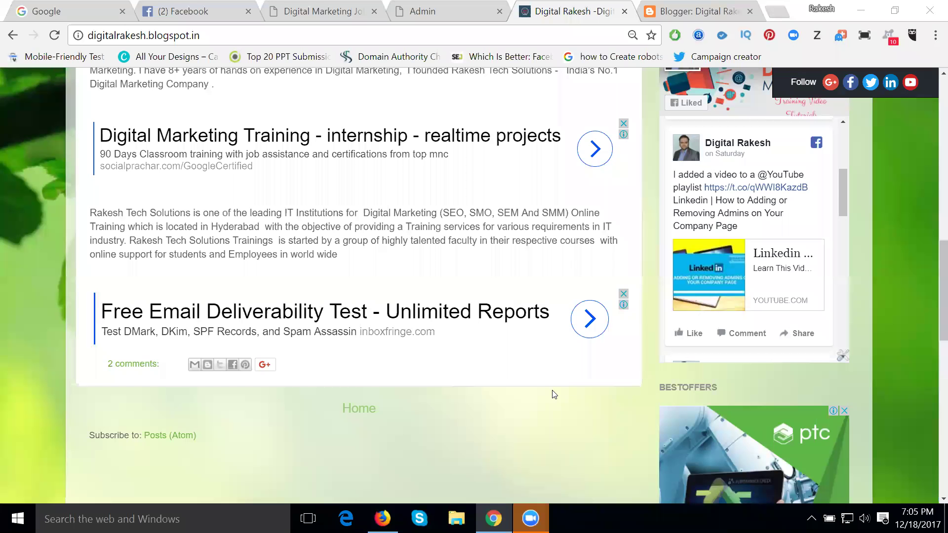
pyautogui.scroll(10, 548, 375)
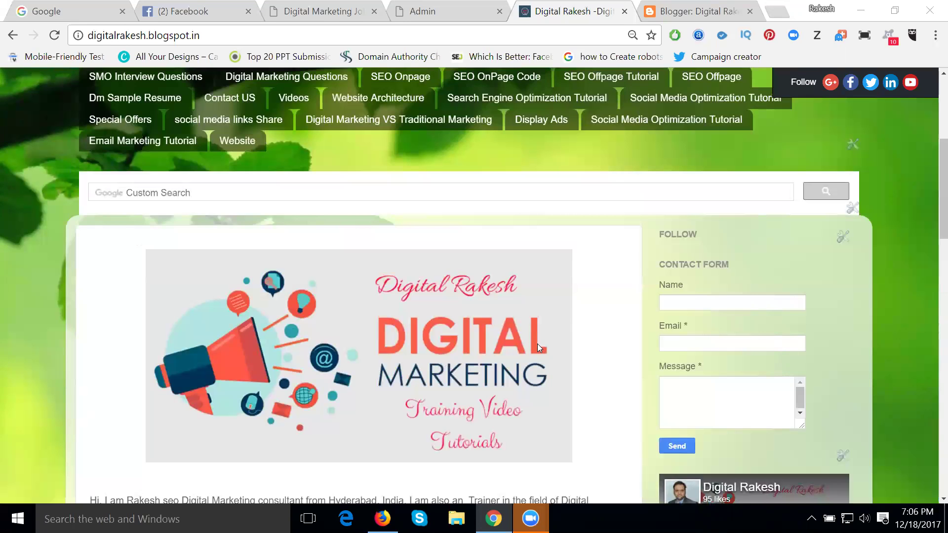
pyautogui.scroll(-7, 533, 347)
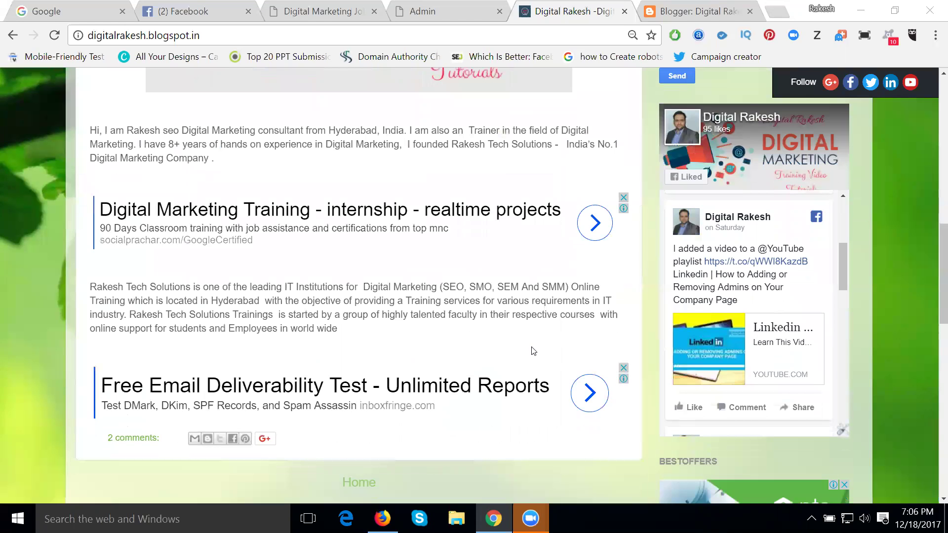
# Review the header banner and in-post text ads on the blog, then restore down the Chrome window.
pyautogui.scroll(10, 533, 350)
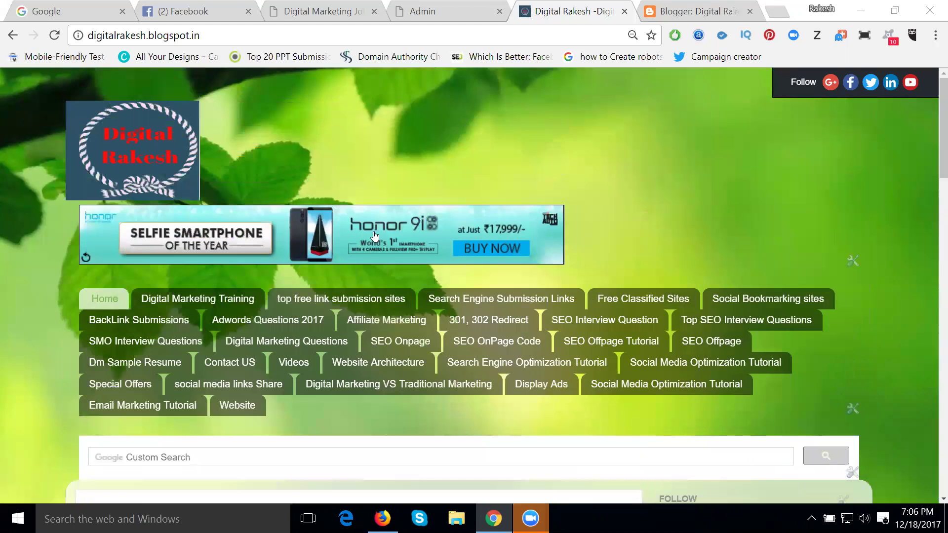
pyautogui.scroll(-5, 474, 211)
pyautogui.scroll(5, 354, 127)
pyautogui.scroll(-12, 742, 267)
pyautogui.scroll(-3, 761, 385)
pyautogui.scroll(-12, 691, 327)
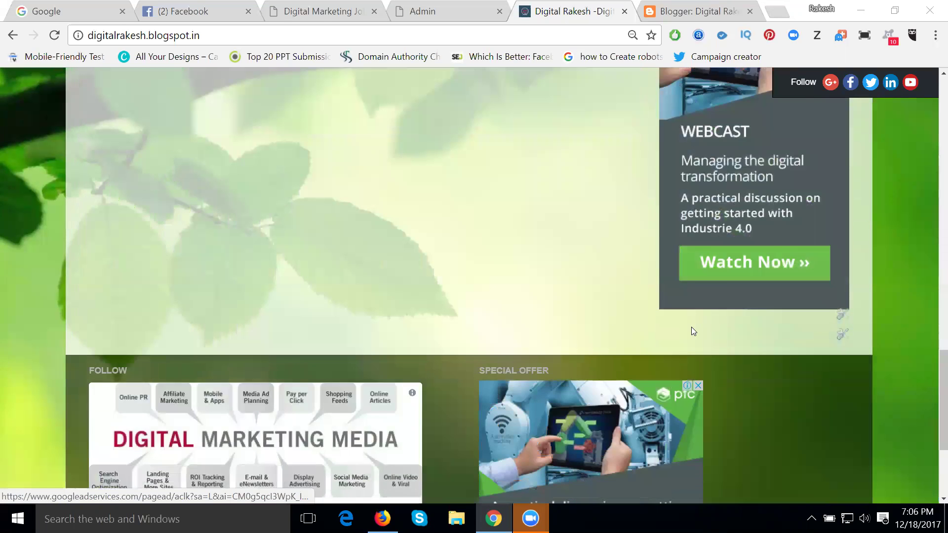
pyautogui.scroll(15, 610, 284)
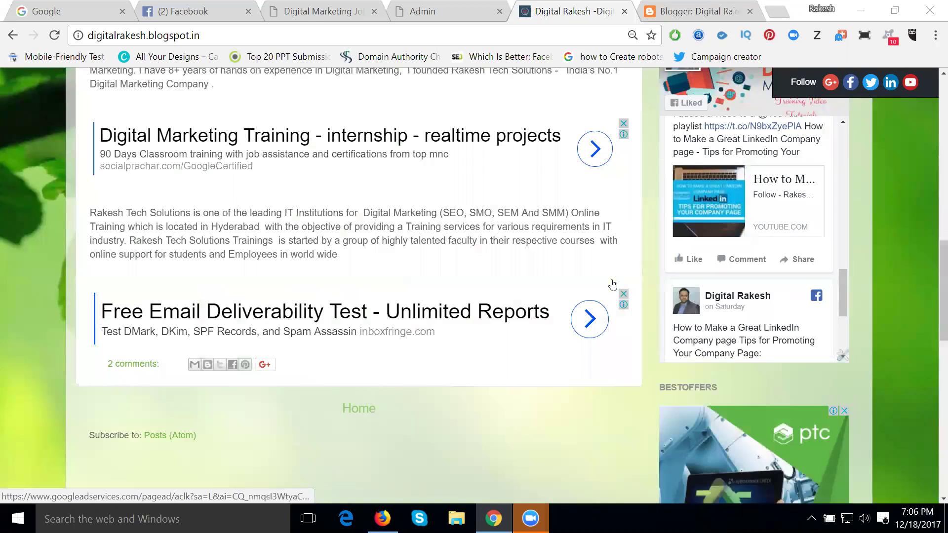
pyautogui.scroll(-3, 437, 324)
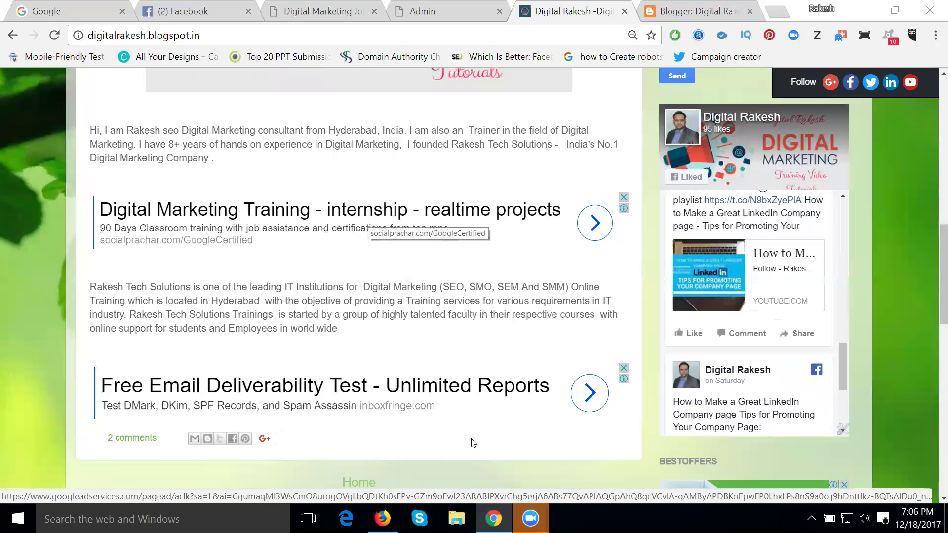
pyautogui.click(894, 11)
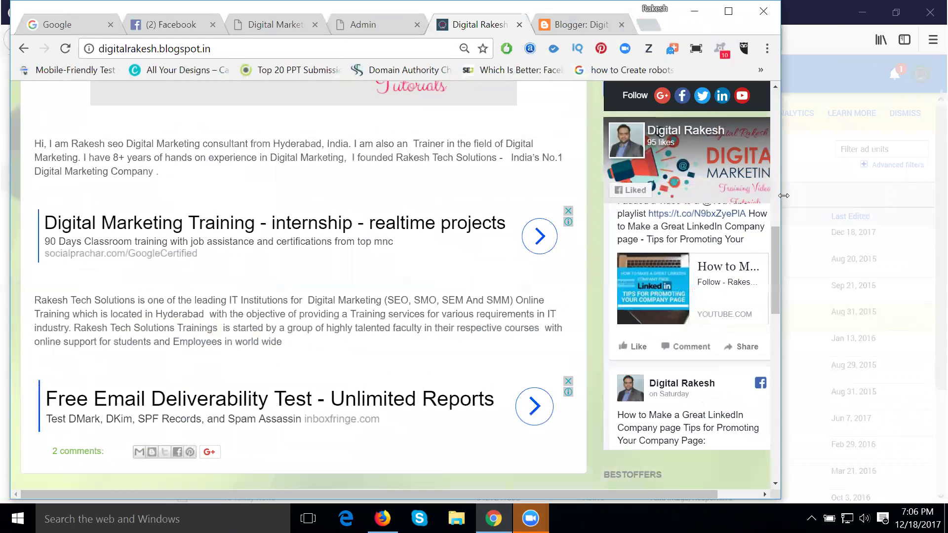
# Narrow the Chrome window beside the ad code, scroll the blog, then maximize it again.
pyautogui.moveTo(783, 195); pyautogui.dragTo(265, 222)
pyautogui.scroll(-5, 202, 228)
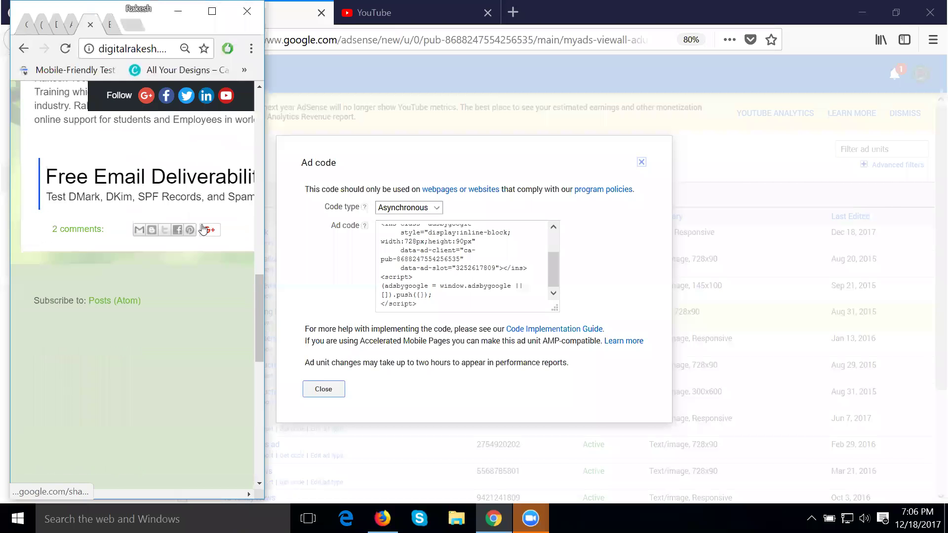
pyautogui.scroll(15, 202, 229)
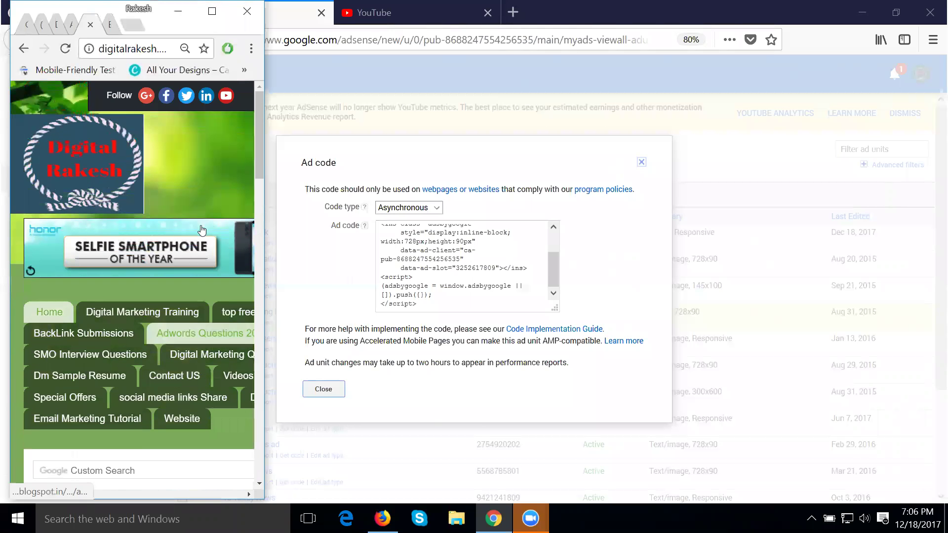
pyautogui.scroll(-10, 167, 251)
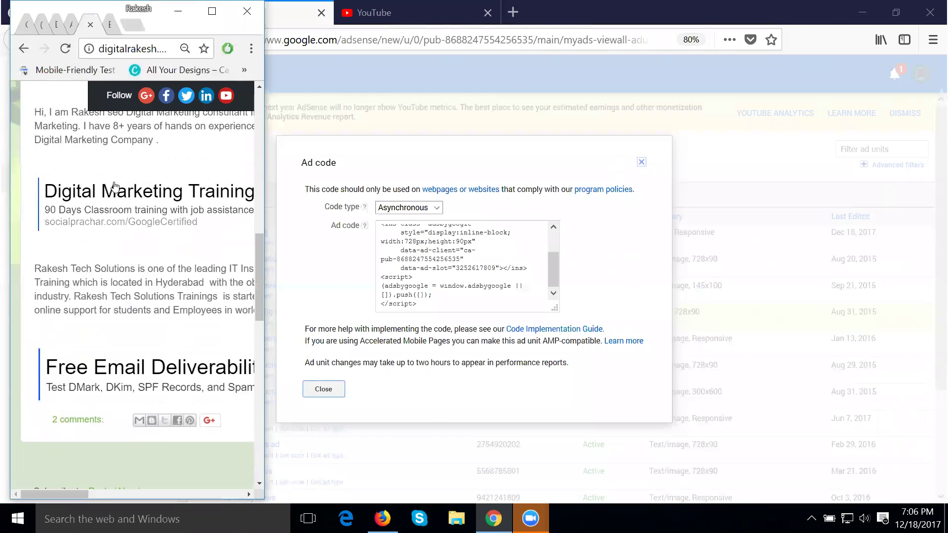
pyautogui.click(204, 15)
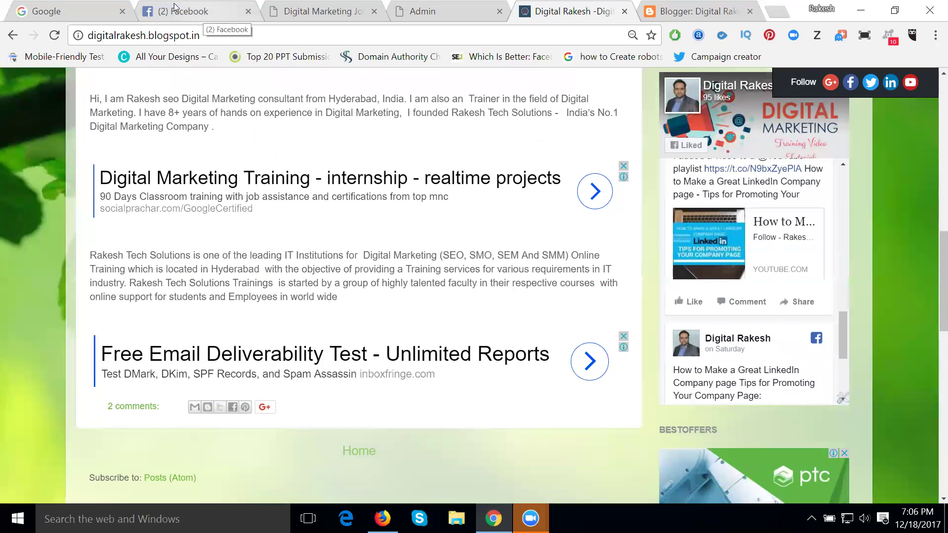
# Open the blog's Theme page and scroll its live preview showing the header banner ad.
pyautogui.click(711, 10)
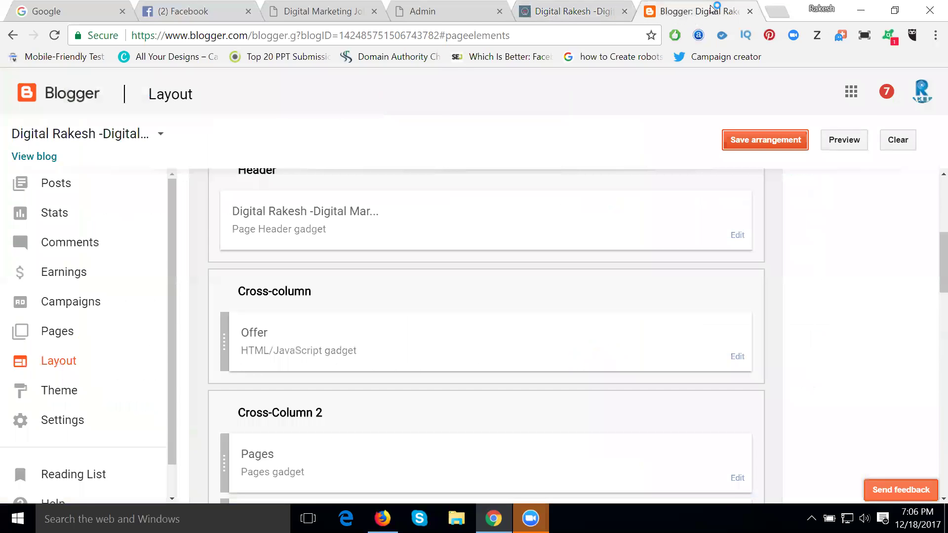
pyautogui.click(65, 392)
pyautogui.scroll(-2, 393, 338)
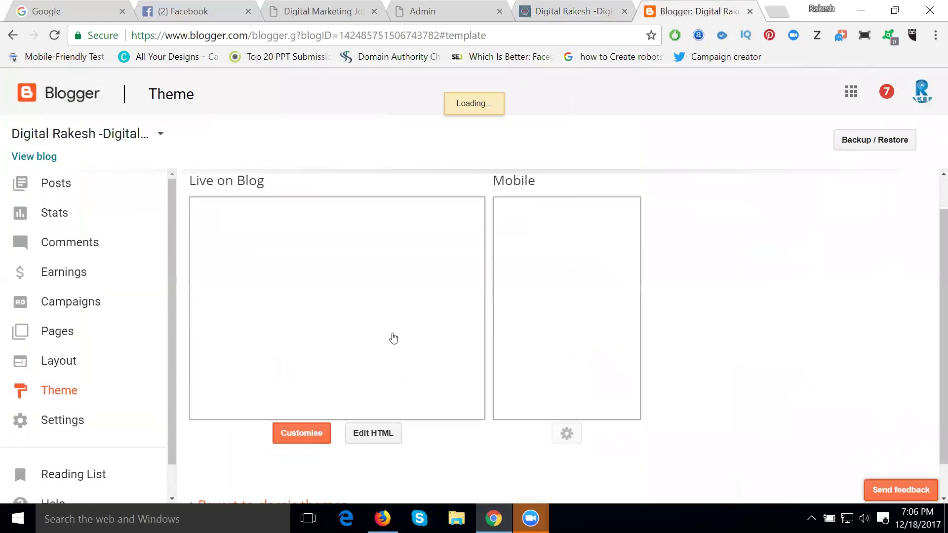
pyautogui.scroll(2, 442, 346)
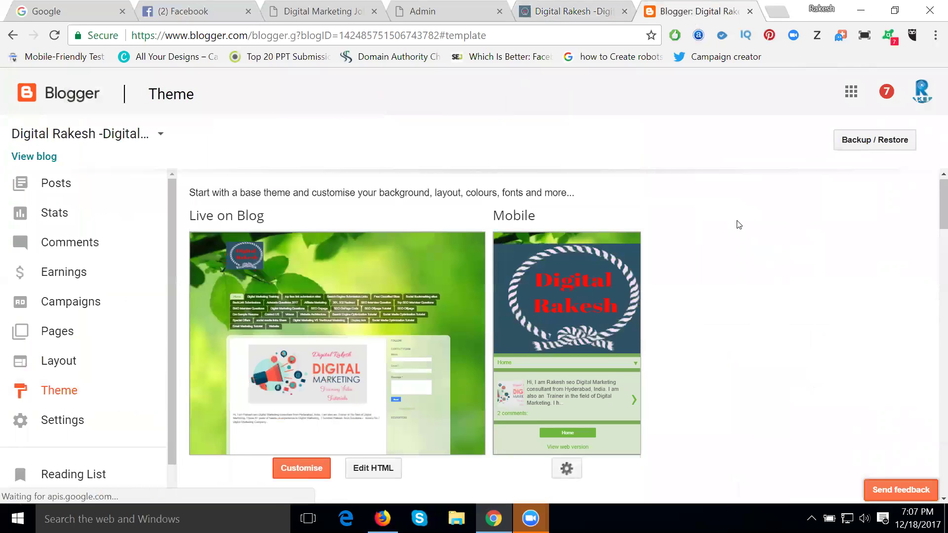
pyautogui.scroll(-3, 730, 222)
# Look at the mobile theme settings and close them without changes.
pyautogui.click(567, 322)
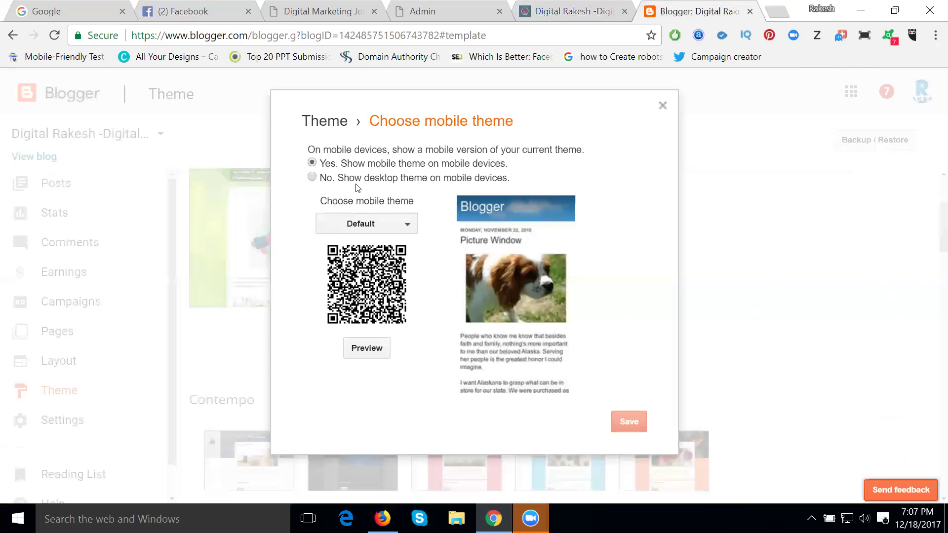
pyautogui.click(662, 105)
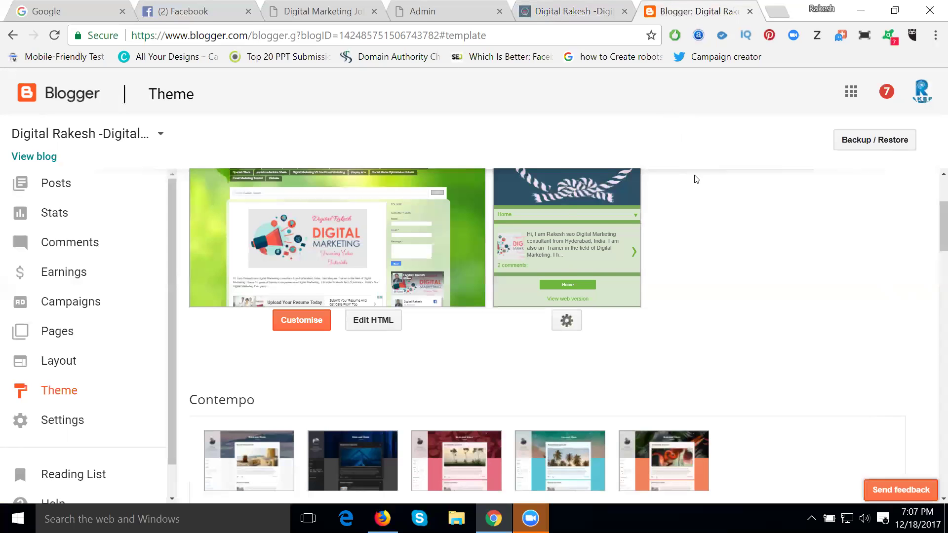
pyautogui.scroll(1, 713, 247)
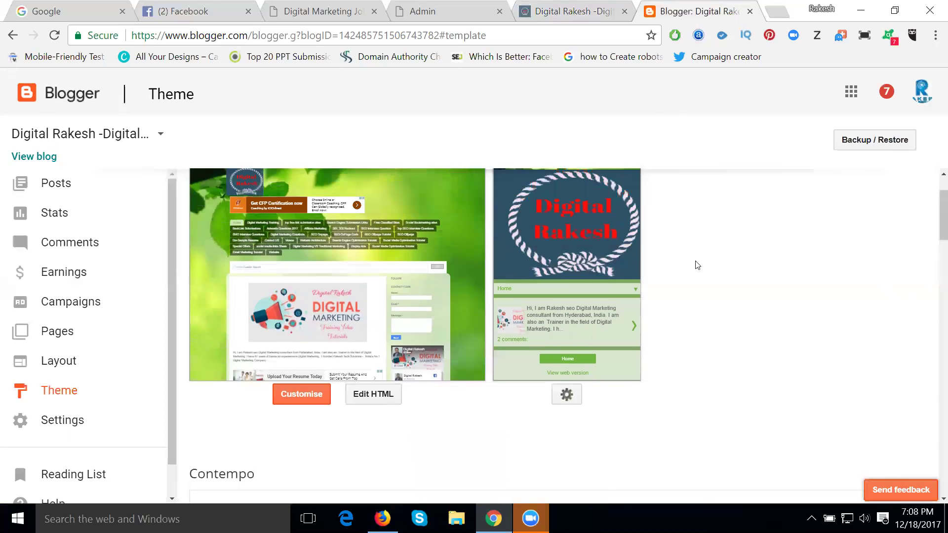